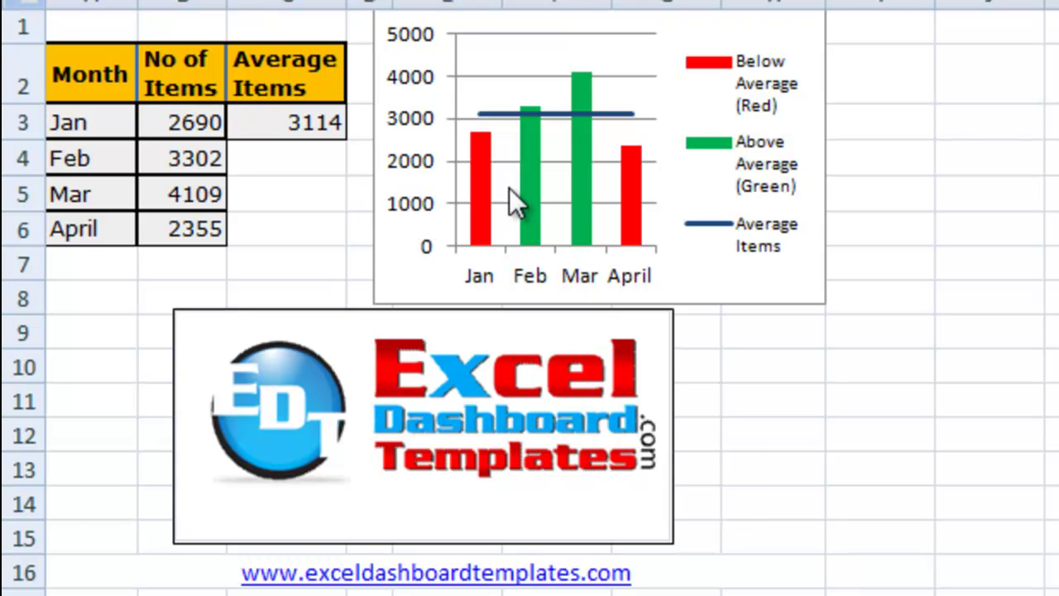
- Review the source table of months, item counts and the 3114 average
{"action": "left_click", "coordinate": [268, 154]}
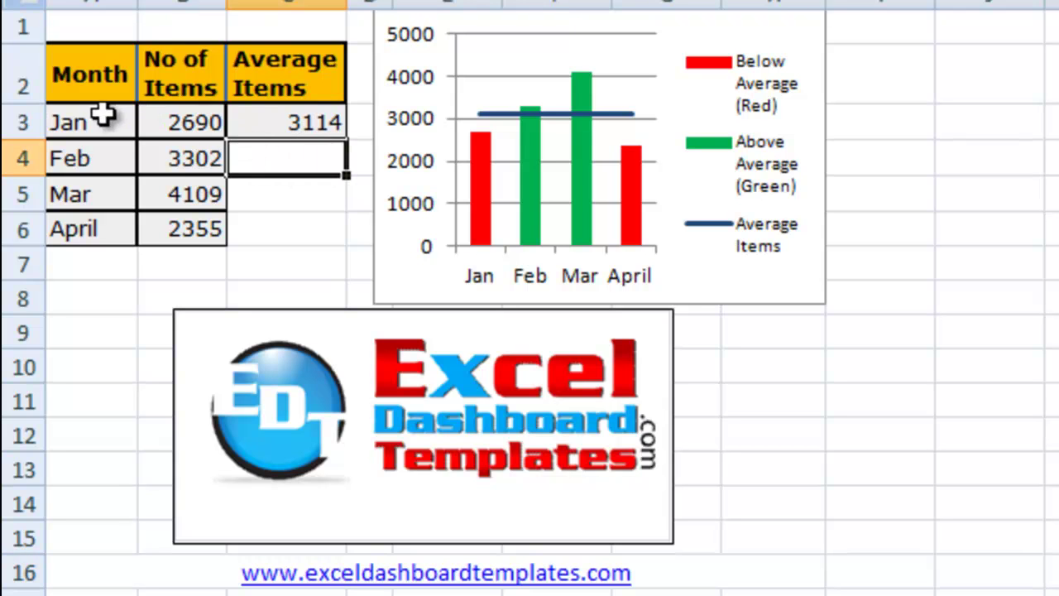
{"action": "left_click_drag", "start_coordinate": [104, 118], "coordinate": [165, 233]}
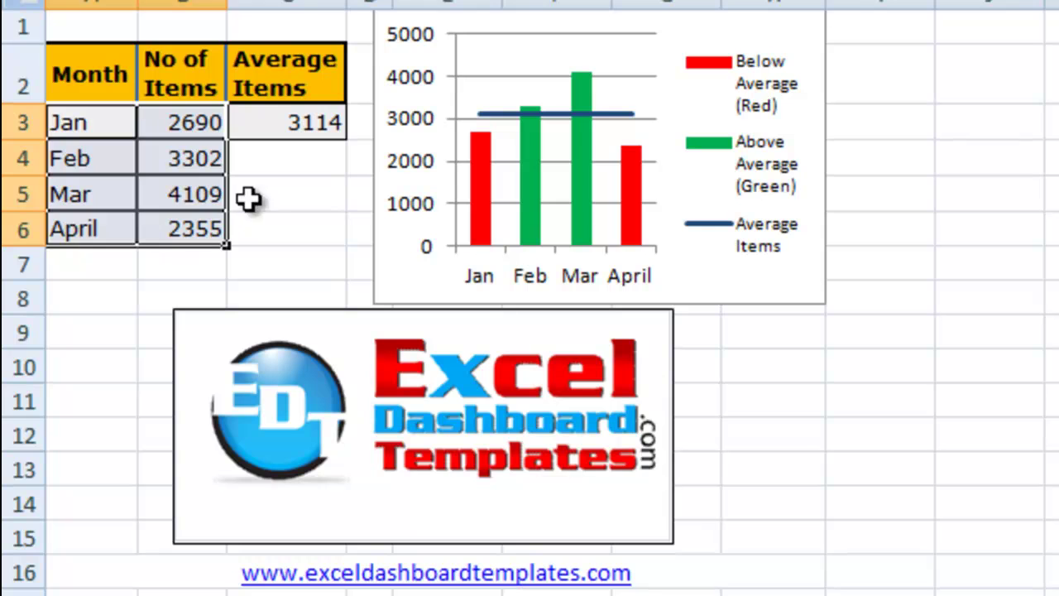
{"action": "left_click", "coordinate": [273, 196]}
{"action": "left_click", "coordinate": [280, 120]}
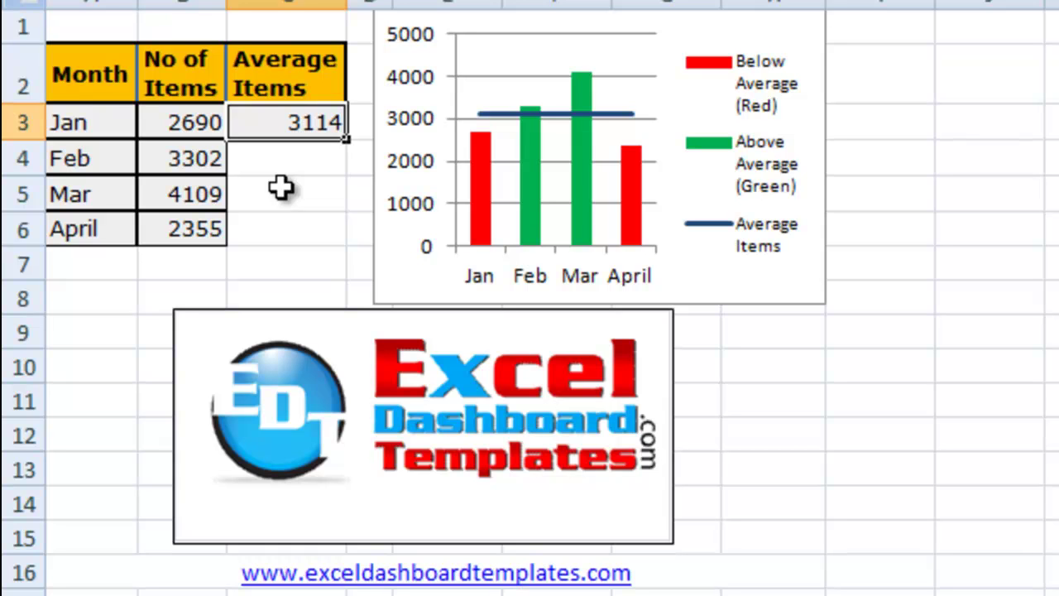
{"action": "left_click", "coordinate": [195, 134]}
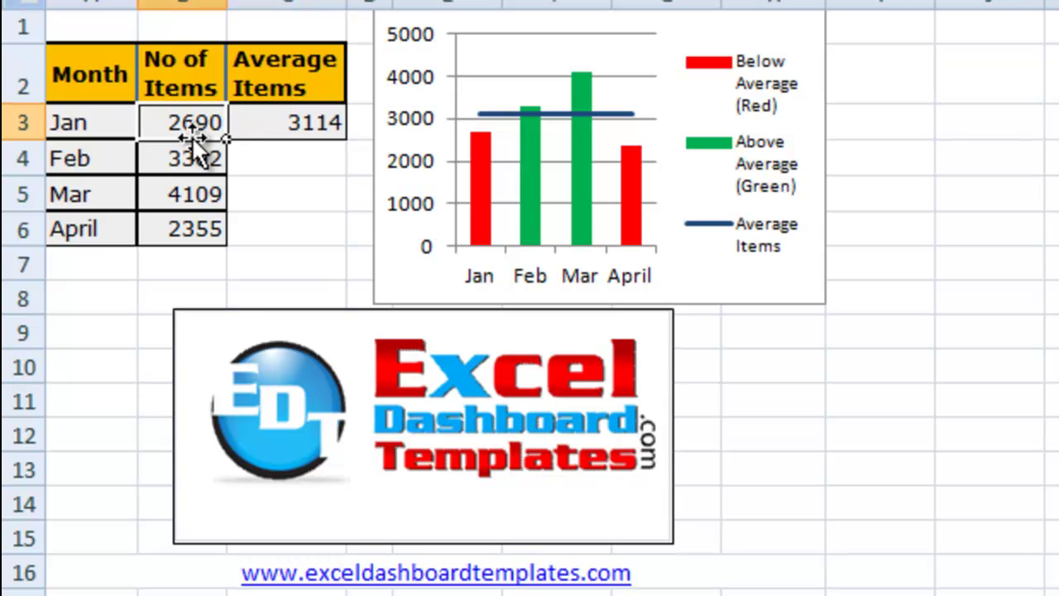
{"action": "left_click", "coordinate": [279, 128]}
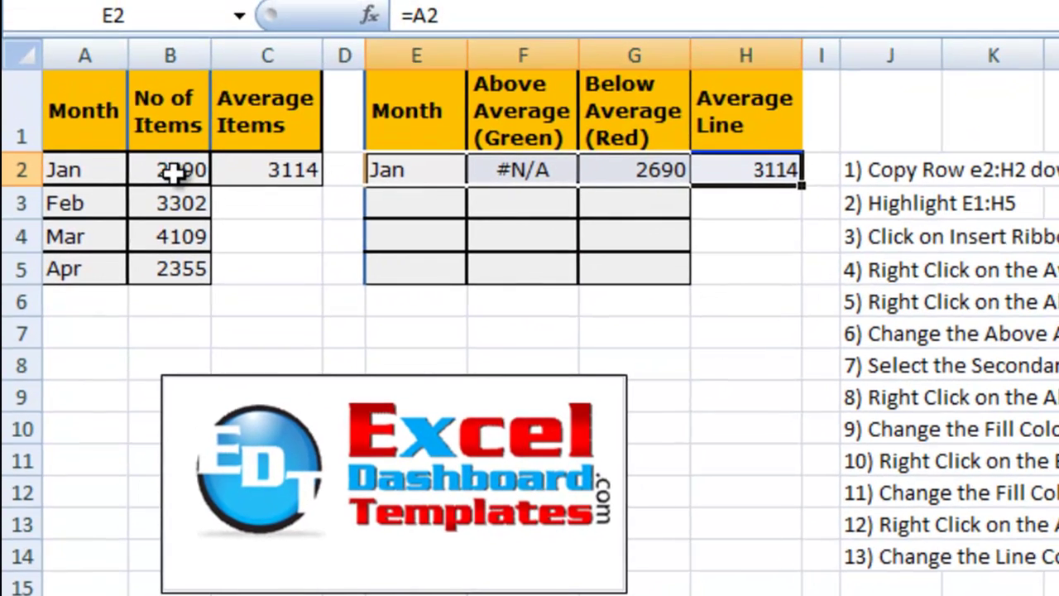
{"action": "left_click", "coordinate": [176, 172]}
{"action": "left_click_drag", "start_coordinate": [118, 128], "coordinate": [217, 285]}
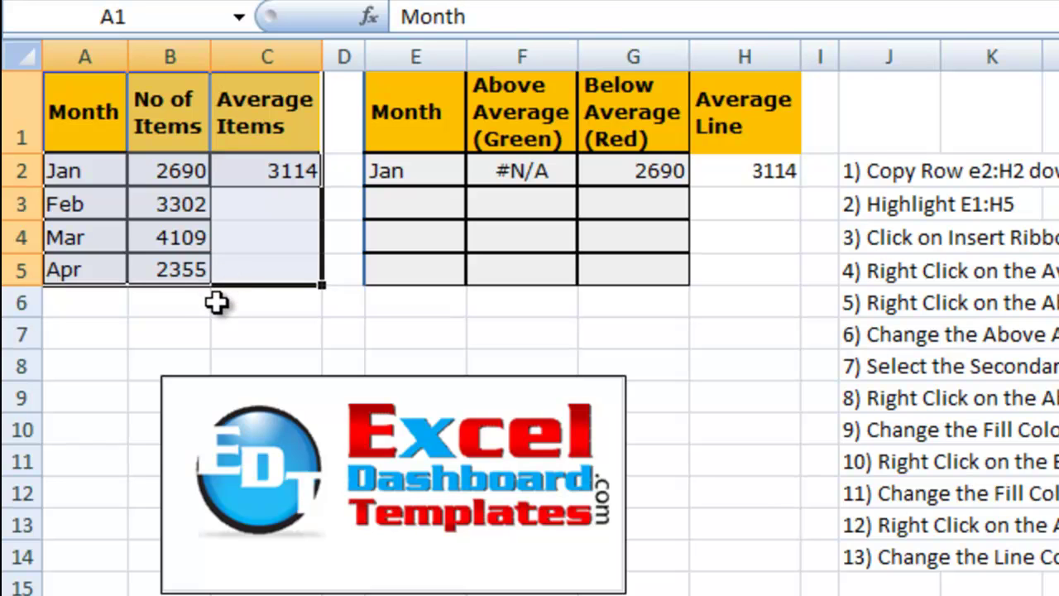
{"action": "left_click", "coordinate": [251, 299]}
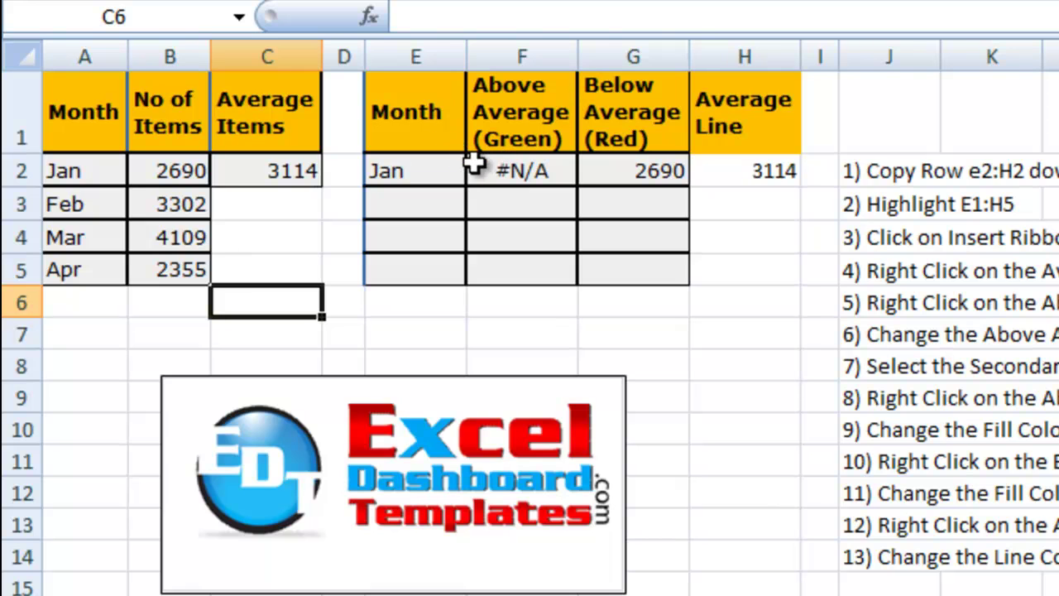
- Inspect Jan's Above Average formula =IF($B2>=$H$2,$B2,NA()) and keep it unchanged
{"action": "left_click", "coordinate": [507, 170]}
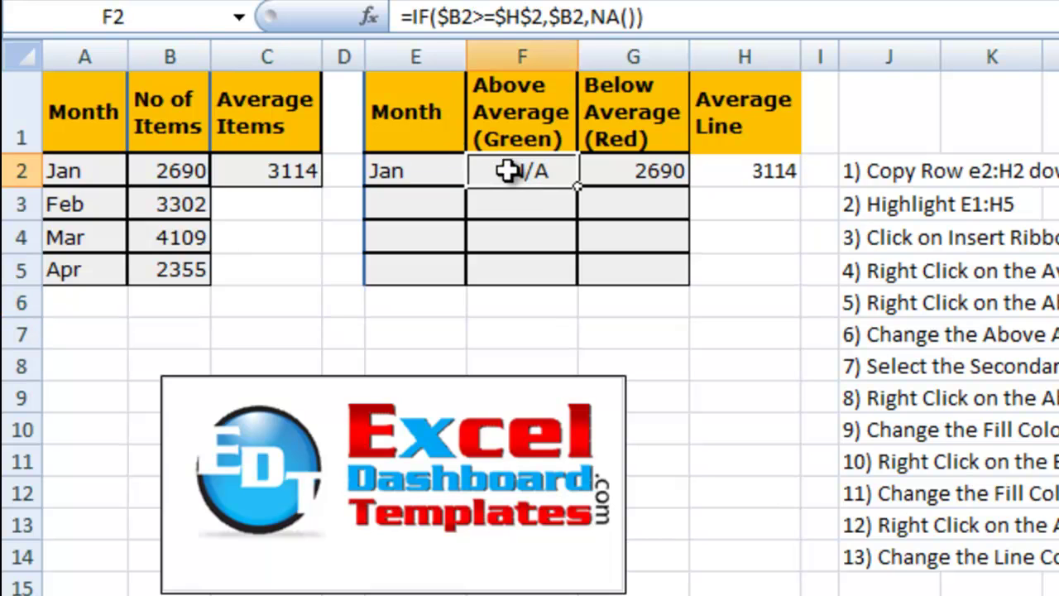
{"action": "left_click_drag", "start_coordinate": [593, 16], "coordinate": [642, 17]}
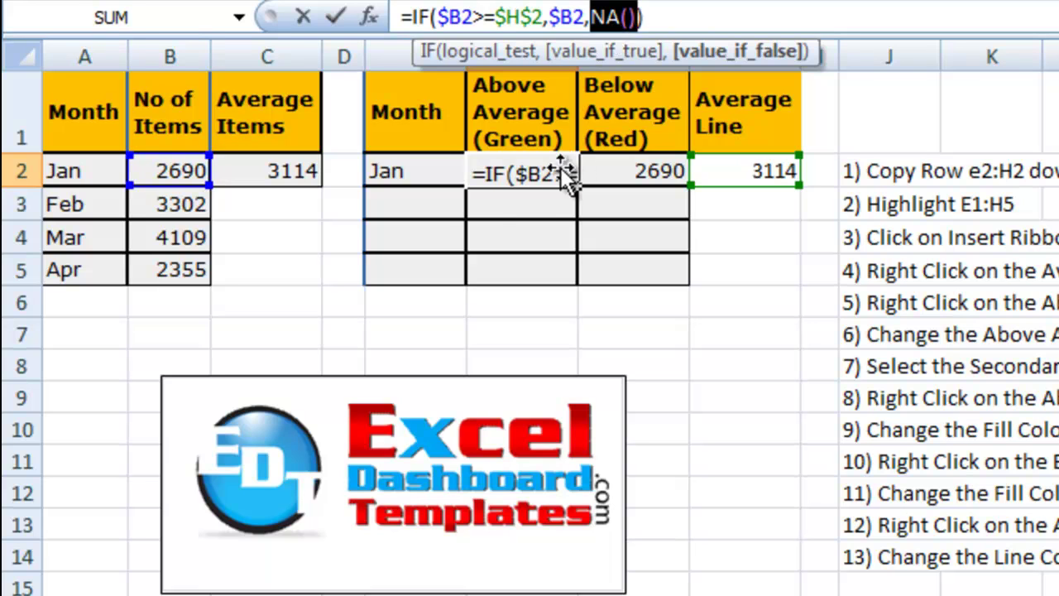
{"action": "key", "text": "ctrl+Return"}
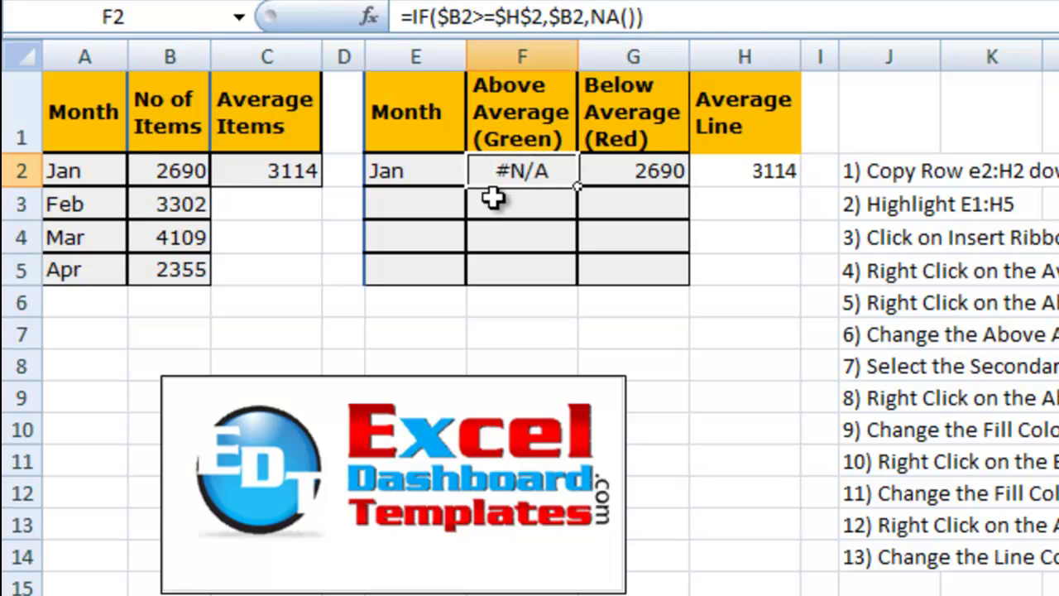
{"action": "left_click", "coordinate": [450, 202]}
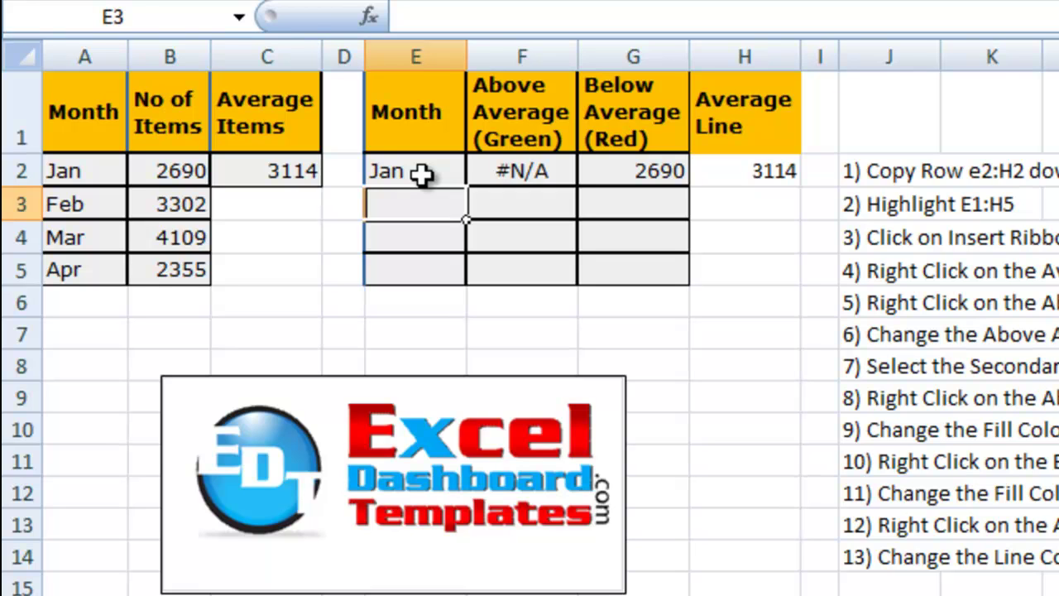
{"action": "left_click", "coordinate": [421, 172]}
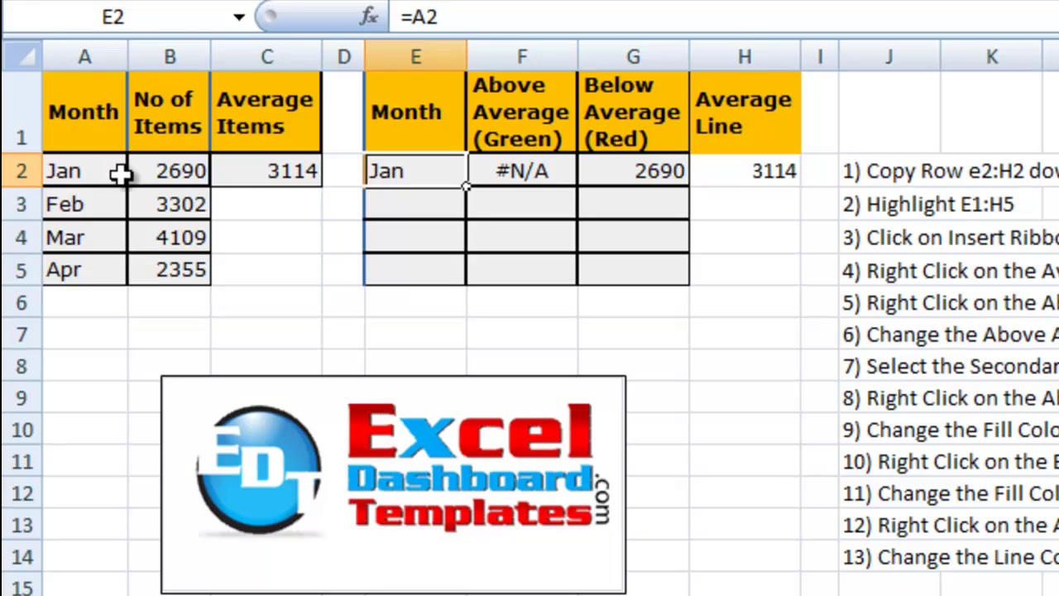
{"action": "left_click", "coordinate": [542, 172]}
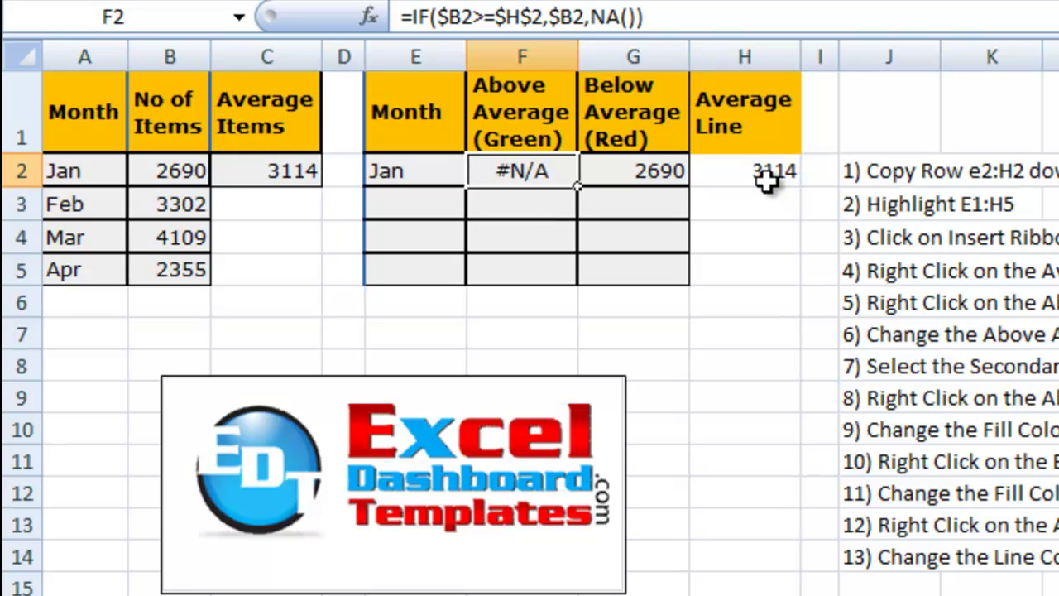
- Change G2 to =IF($B2<$H$2,$B2,NA()) so Jan's 2690 shows as below average
{"action": "left_click", "coordinate": [633, 176]}
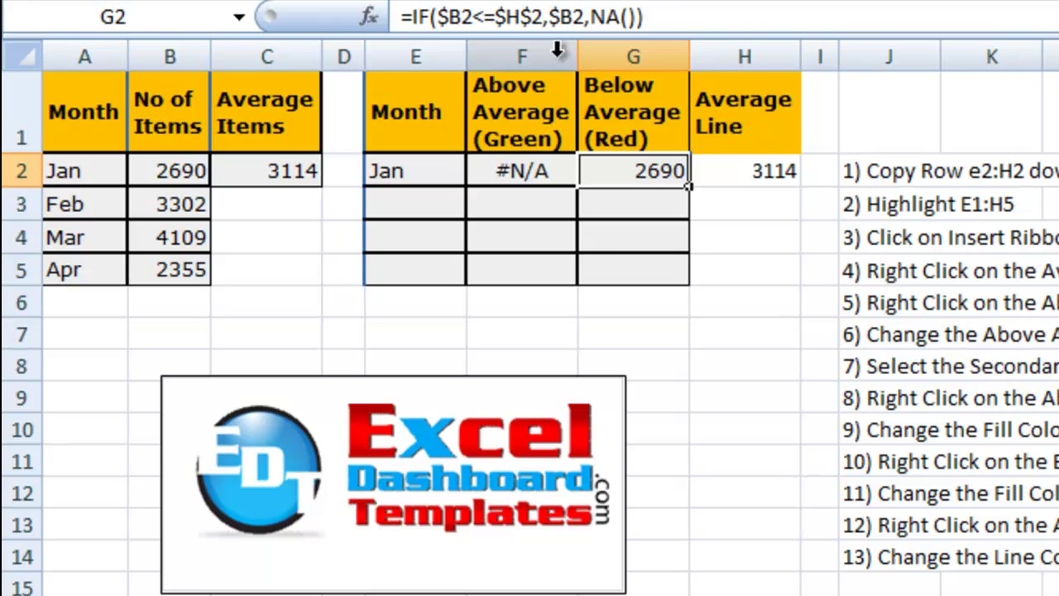
{"action": "left_click", "coordinate": [496, 26]}
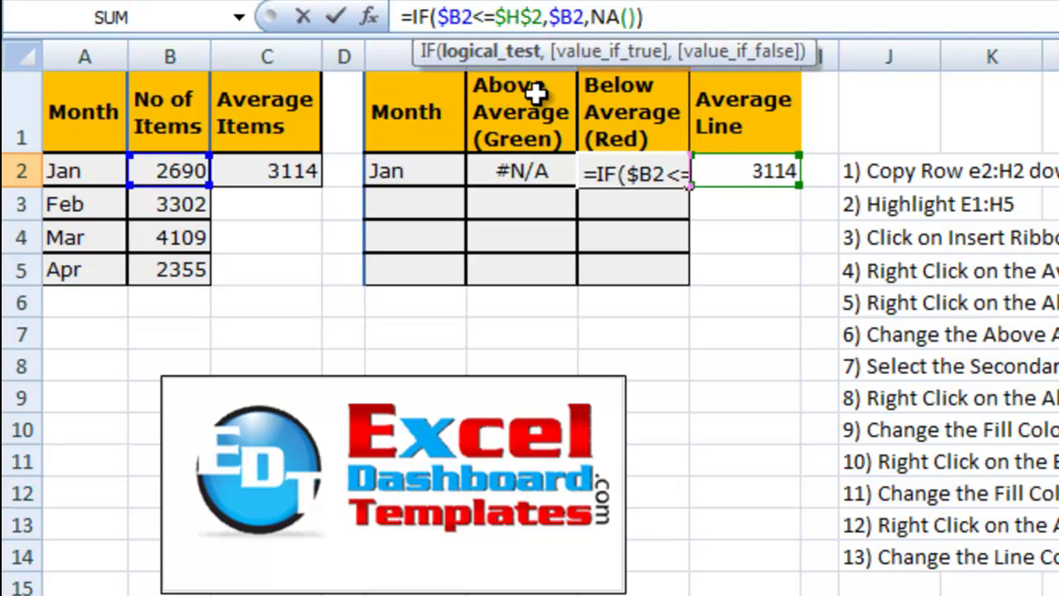
{"action": "key", "text": "BackSpace"}
{"action": "key", "text": "Return"}
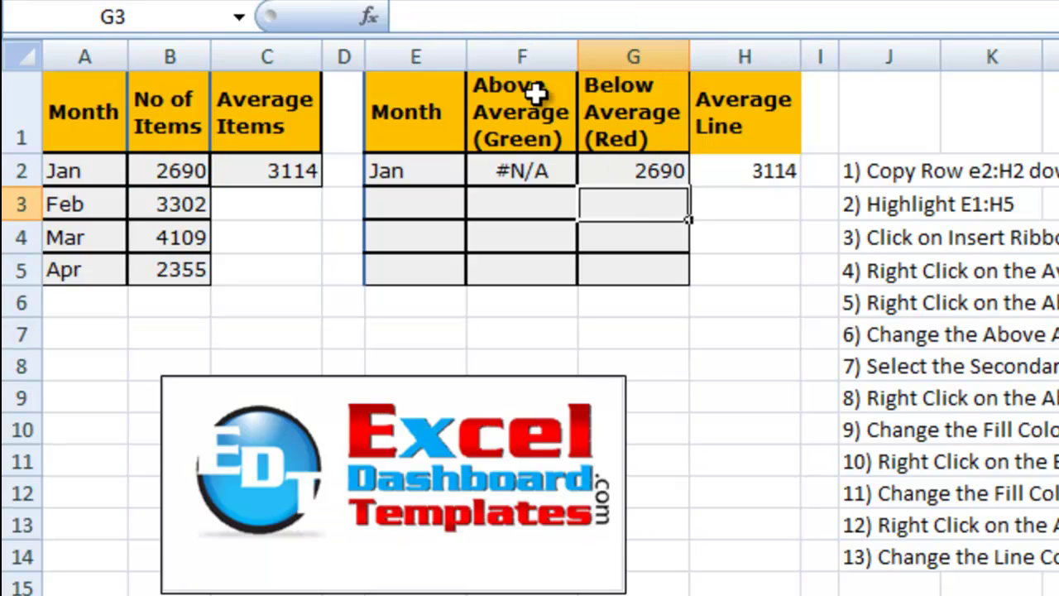
{"action": "left_click", "coordinate": [645, 172]}
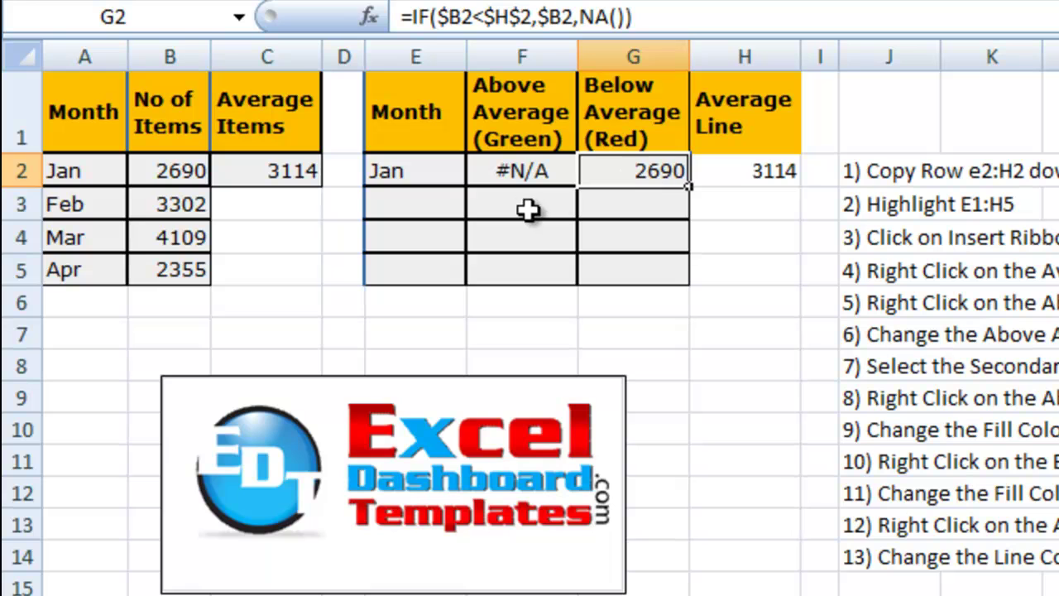
{"action": "left_click", "coordinate": [536, 179]}
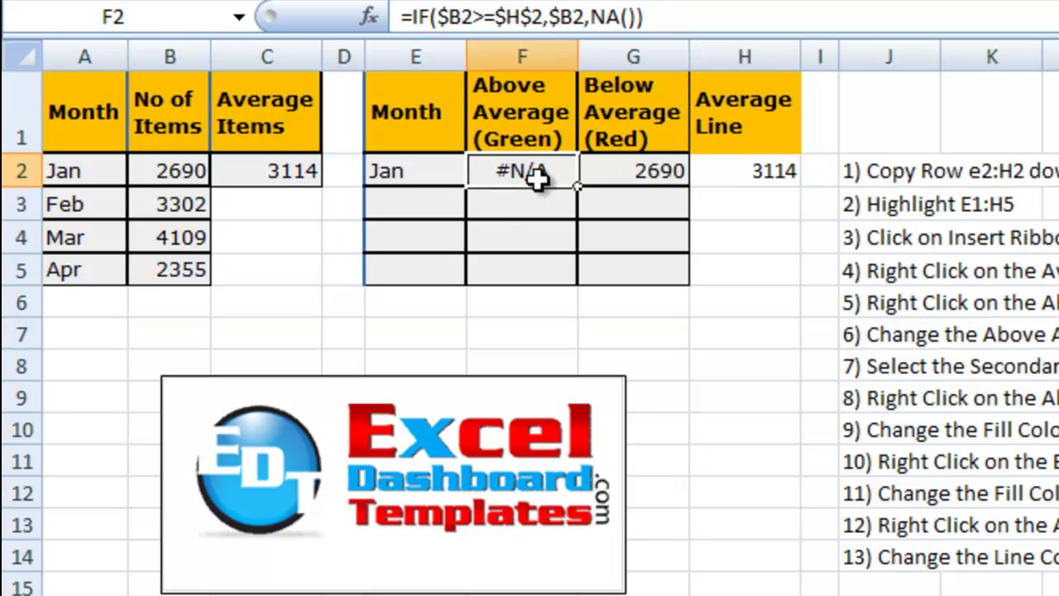
{"action": "left_click", "coordinate": [594, 176]}
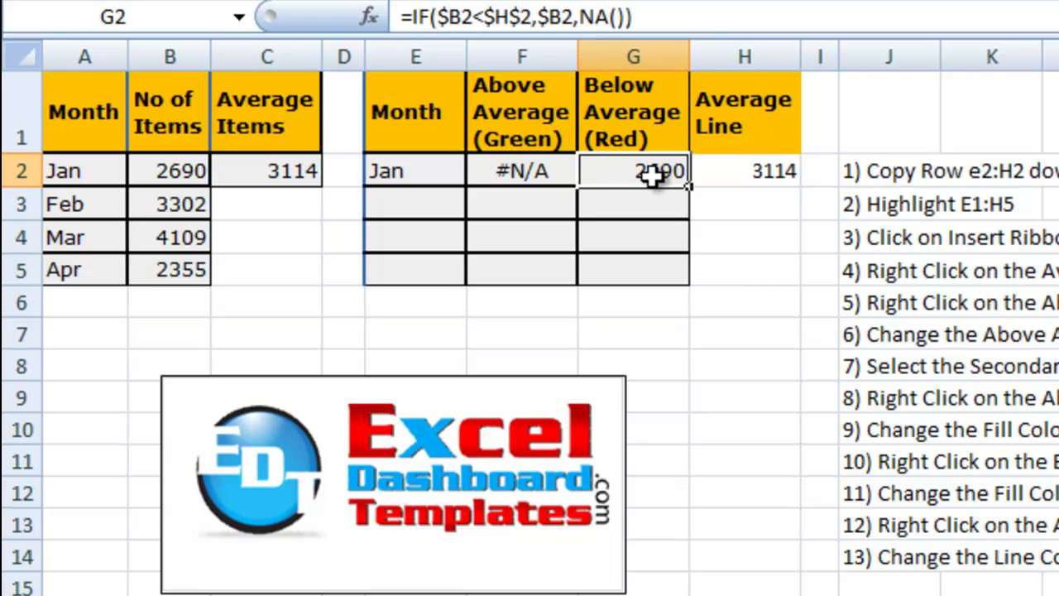
- Fill the Jan helper formulas in E2:H2 down through April, row 5
{"action": "left_click", "coordinate": [412, 179]}
{"action": "left_click_drag", "start_coordinate": [412, 178], "coordinate": [732, 174]}
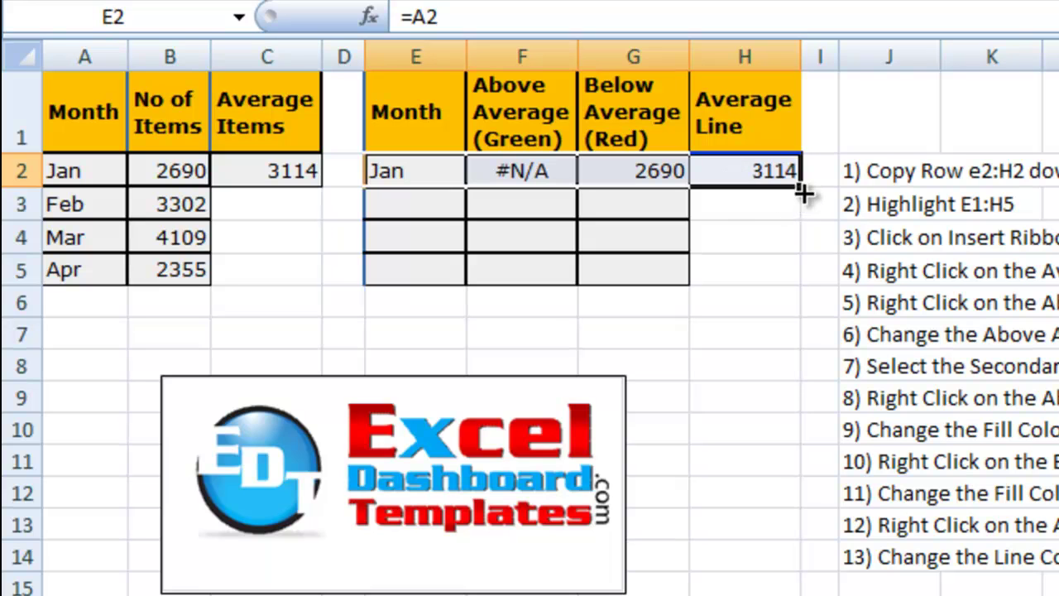
{"action": "left_click_drag", "start_coordinate": [801, 197], "coordinate": [795, 282]}
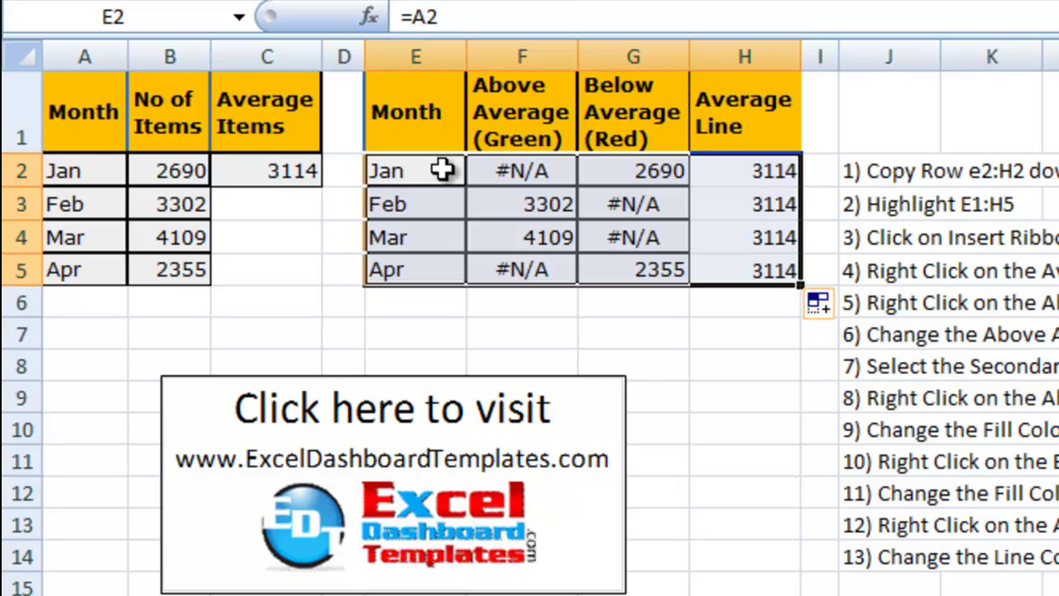
- Centre the values in the helper table
{"action": "key", "text": "alt+h"}
{"action": "key", "text": "a"}
{"action": "key", "text": "c"}
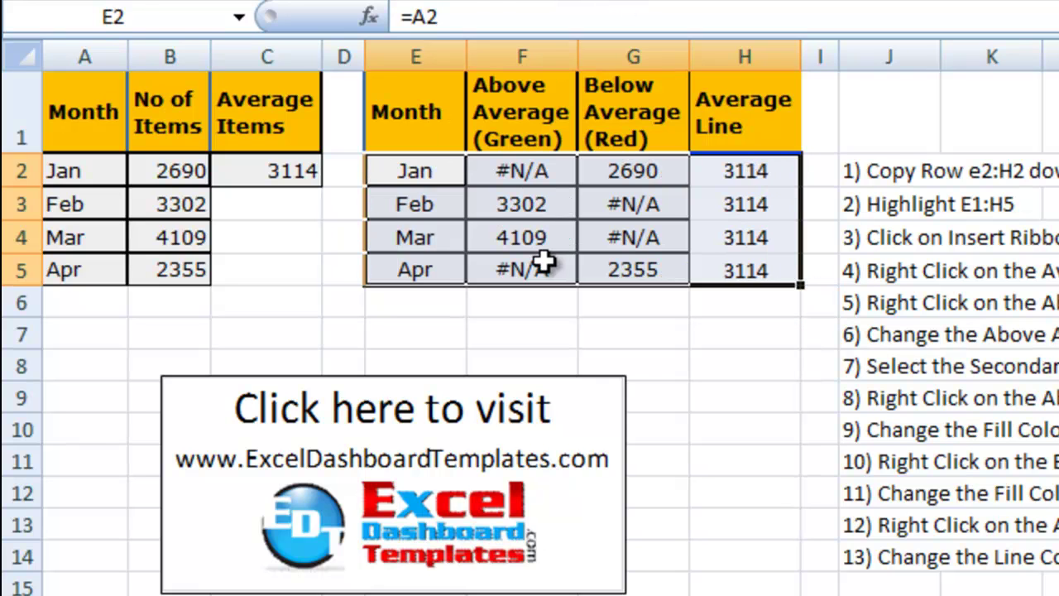
{"action": "left_click", "coordinate": [524, 266]}
{"action": "left_click", "coordinate": [422, 167]}
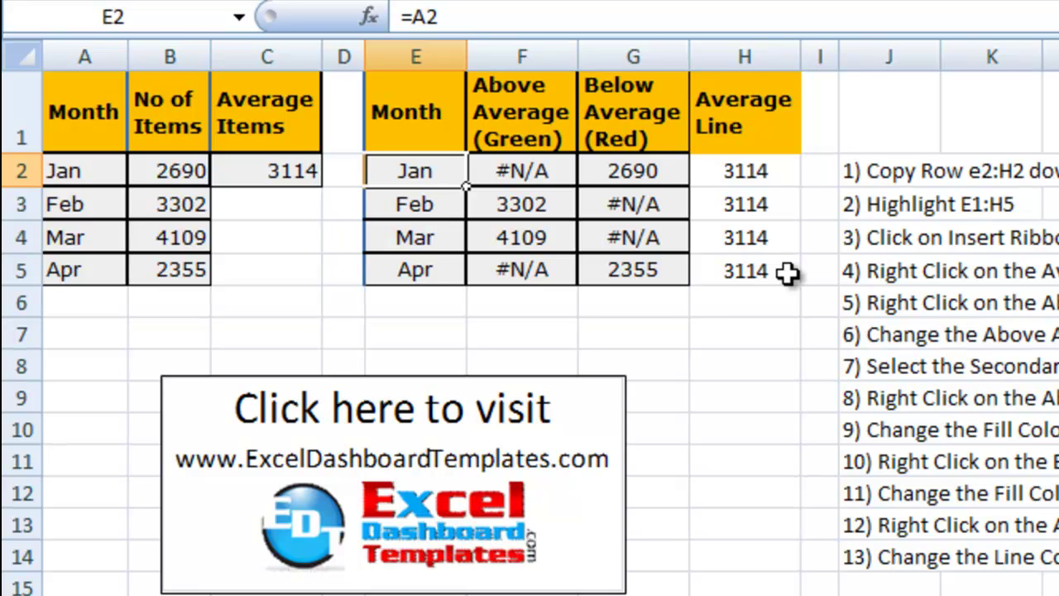
{"action": "left_click_drag", "start_coordinate": [451, 132], "coordinate": [704, 274]}
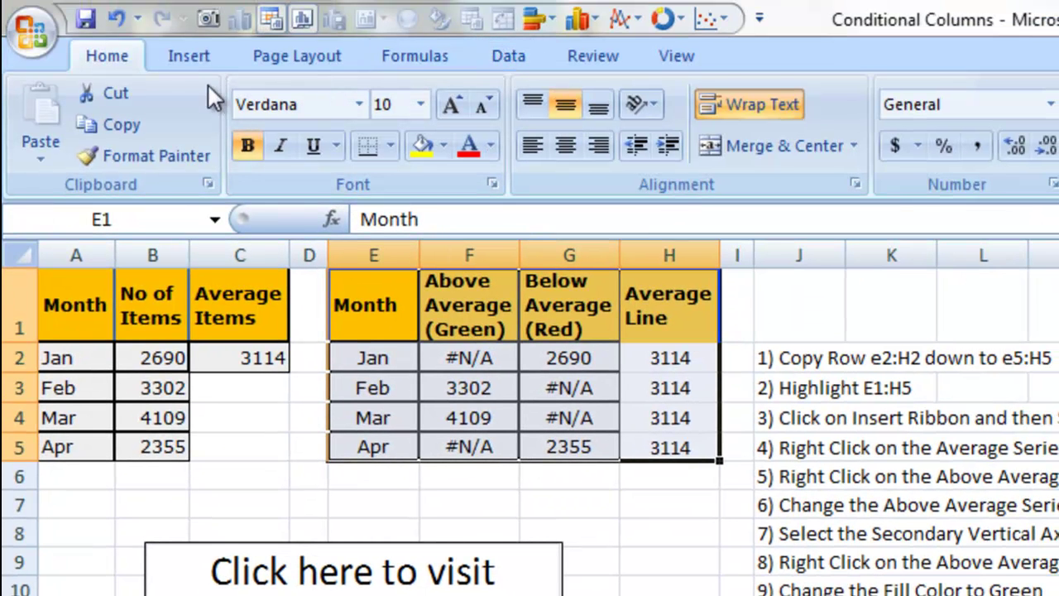
- Insert a 2-D Clustered Column chart of the helper table E1:H5
{"action": "left_click", "coordinate": [197, 63]}
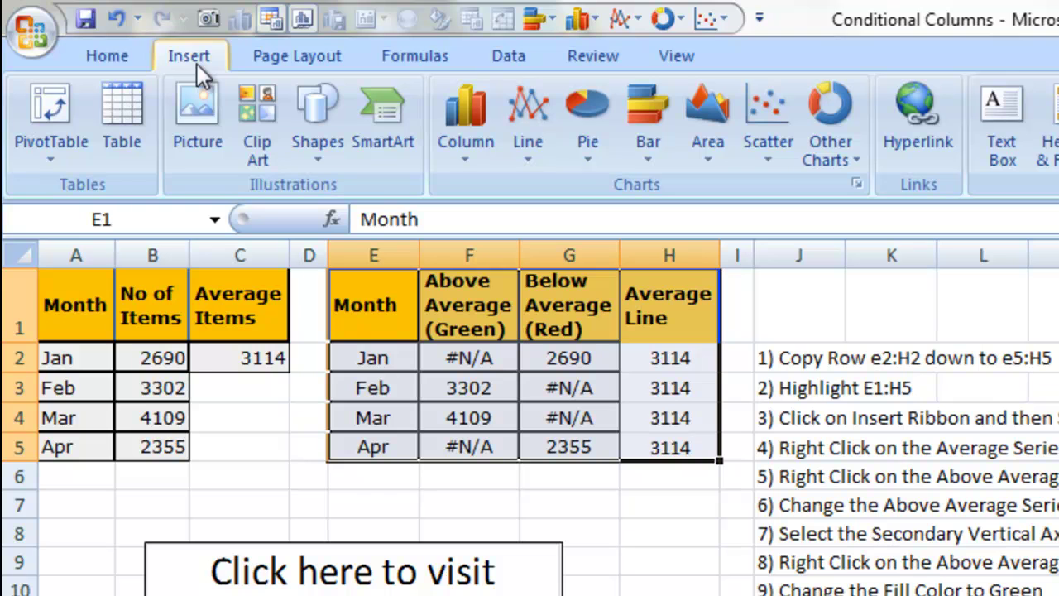
{"action": "left_click", "coordinate": [452, 129]}
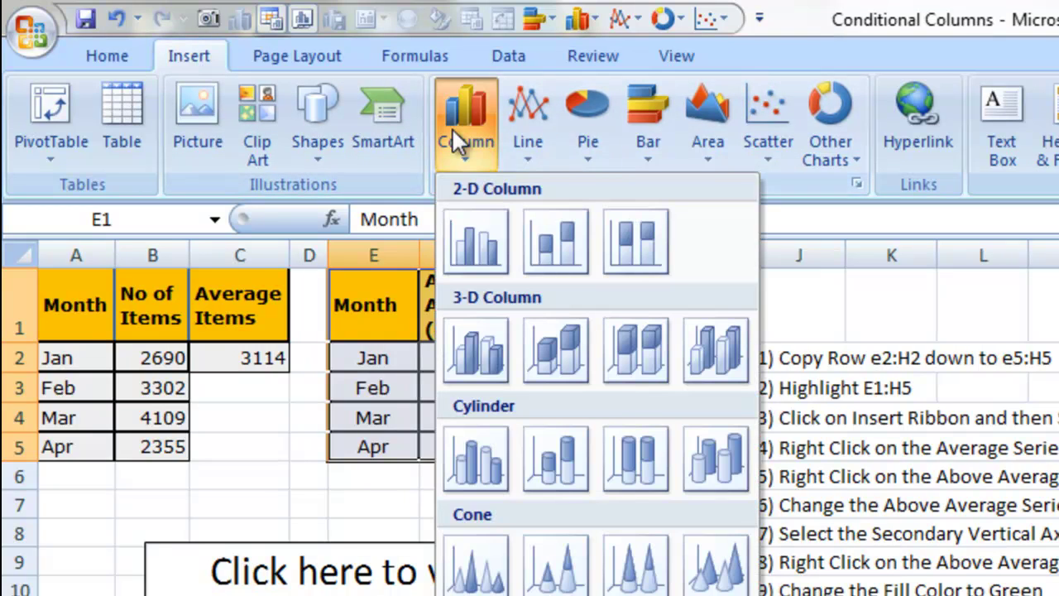
{"action": "left_click", "coordinate": [486, 247]}
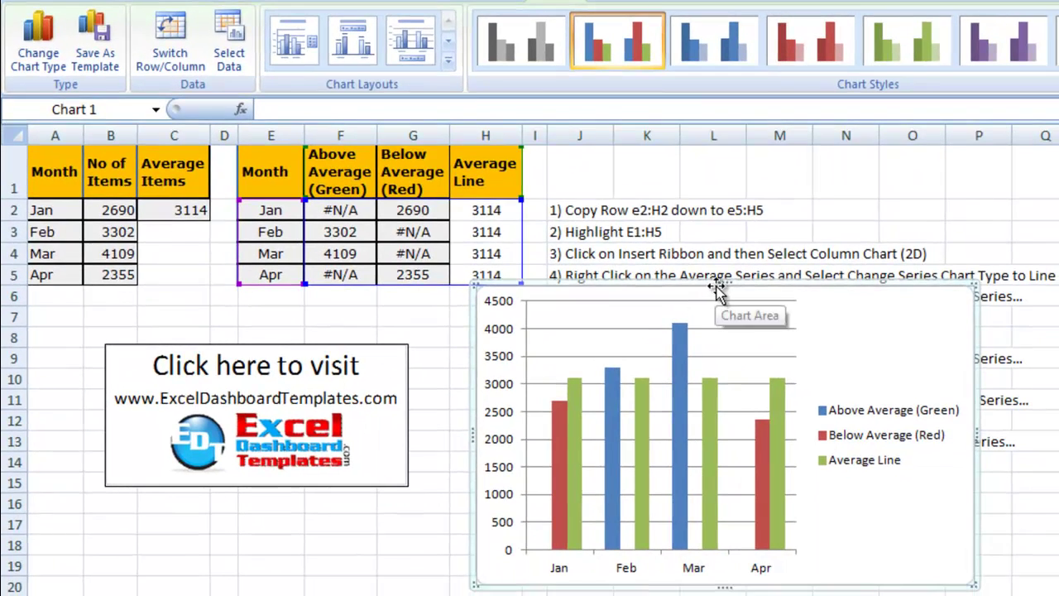
{"action": "left_click_drag", "start_coordinate": [827, 361], "coordinate": [898, 215]}
- Place the chart at the top right beside the helper table and enlarge it
{"action": "left_click_drag", "start_coordinate": [770, 160], "coordinate": [773, 158]}
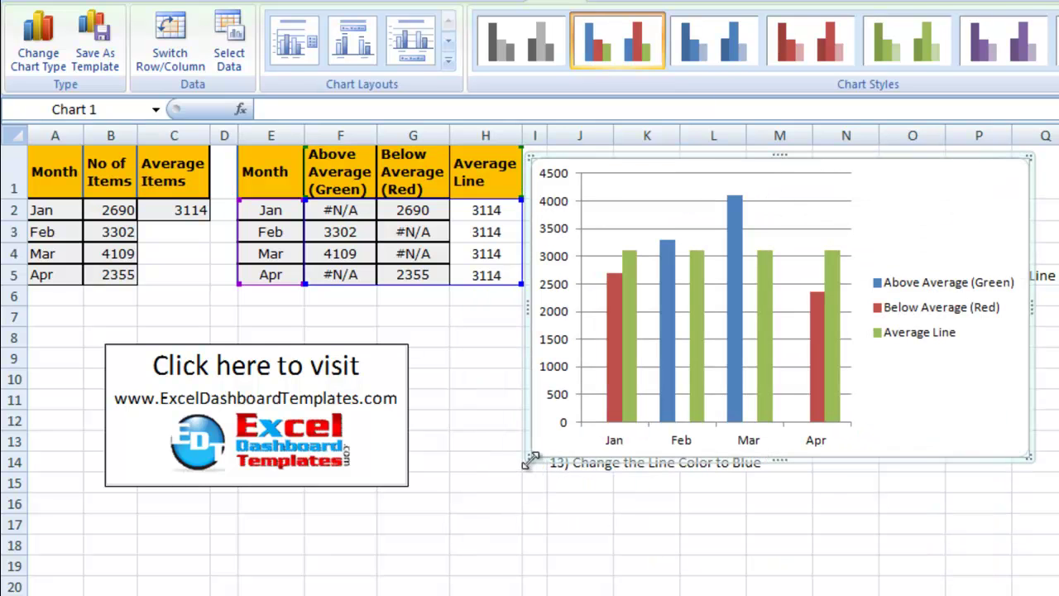
{"action": "left_click_drag", "start_coordinate": [534, 466], "coordinate": [518, 477]}
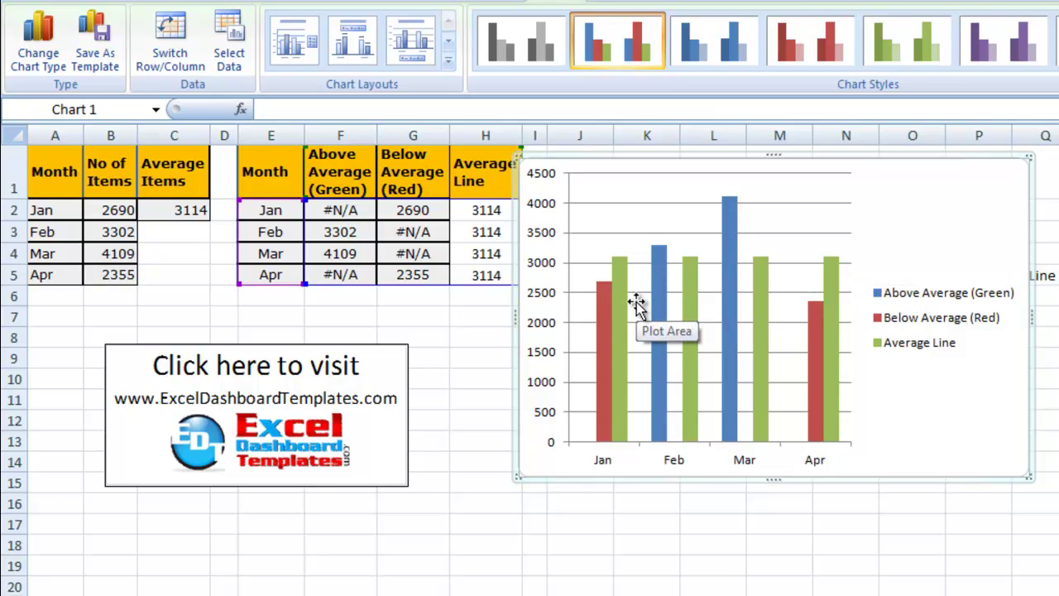
{"action": "left_click", "coordinate": [620, 340]}
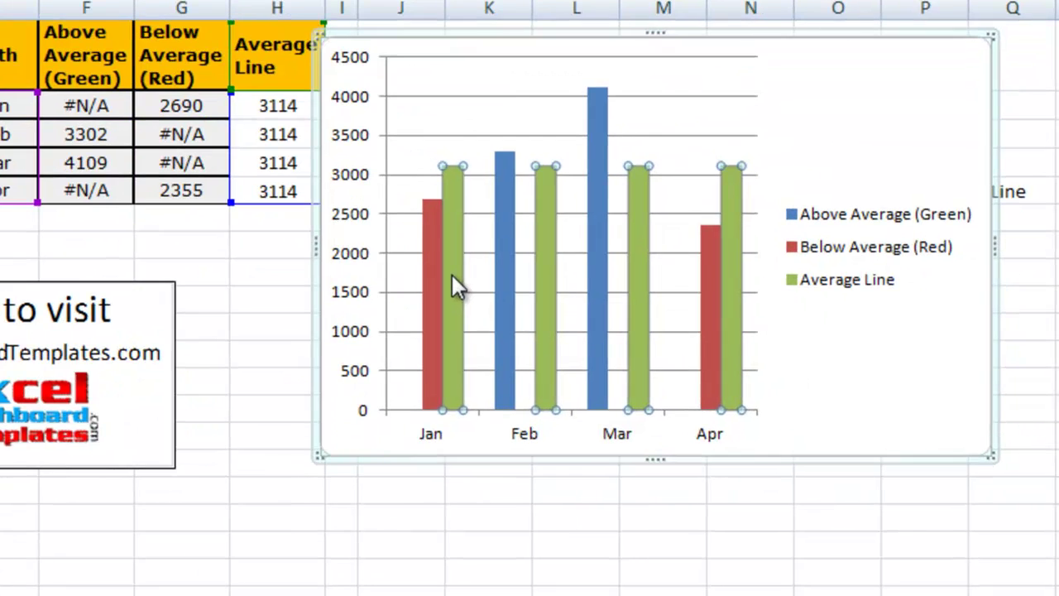
- Change the Average Line series to a Line chart type, a horizontal line at 3114
{"action": "right_click", "coordinate": [453, 277]}
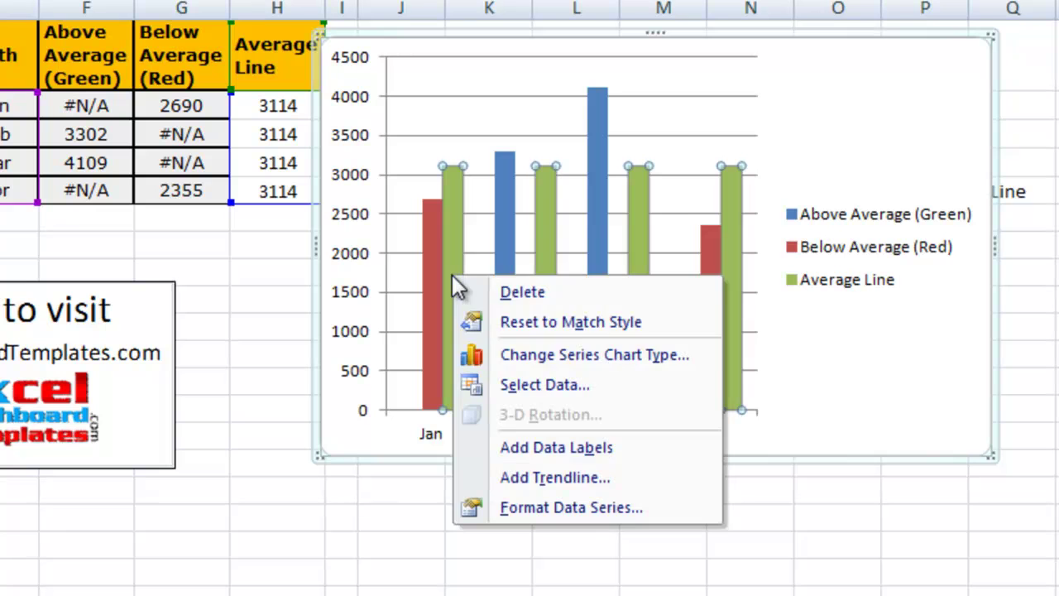
{"action": "left_click", "coordinate": [506, 355]}
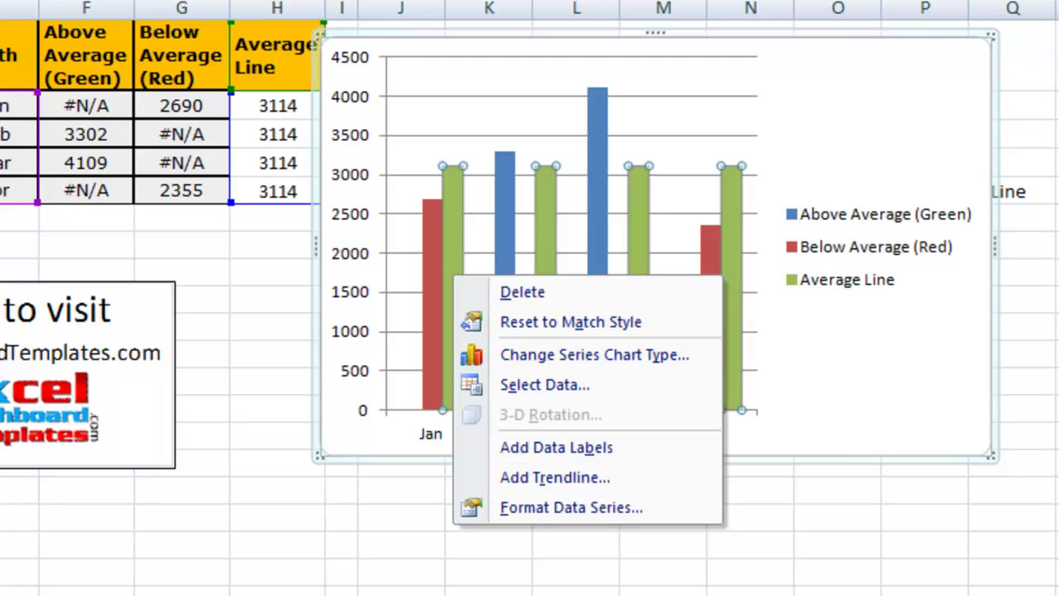
{"action": "right_click", "coordinate": [457, 251]}
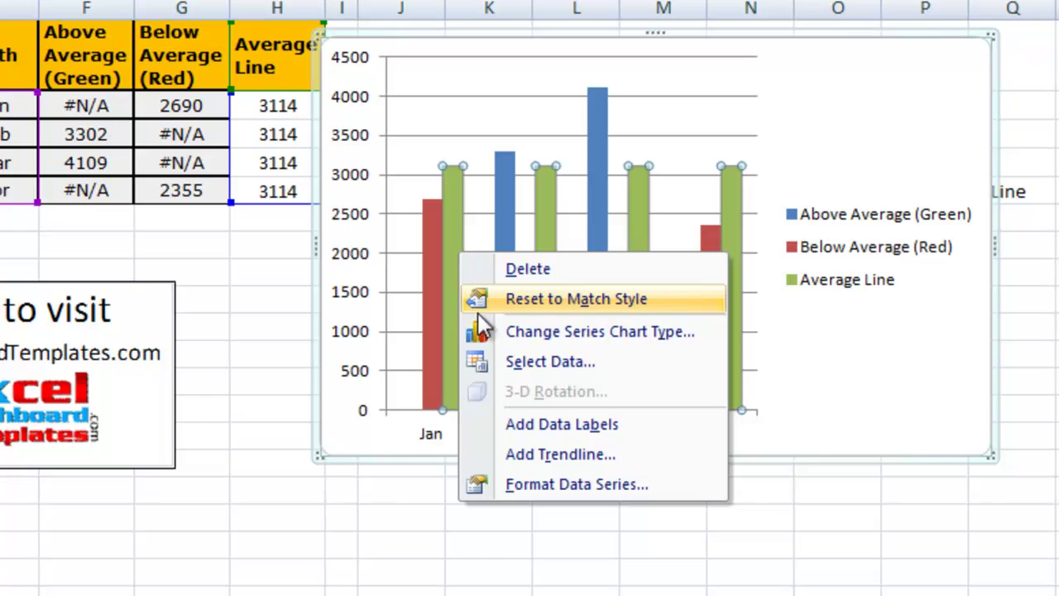
{"action": "left_click", "coordinate": [503, 339]}
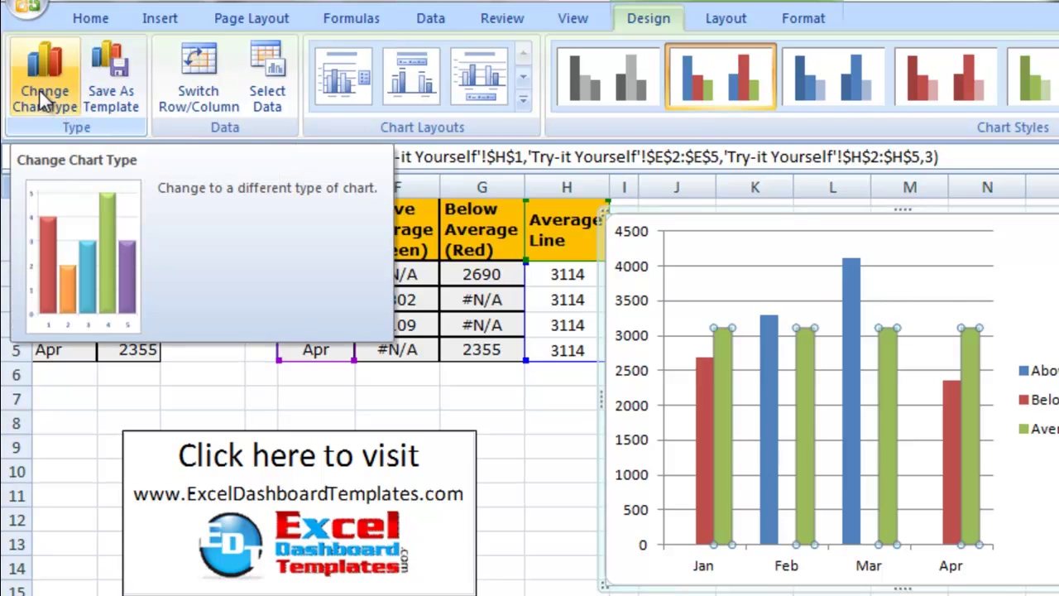
{"action": "left_click", "coordinate": [39, 90]}
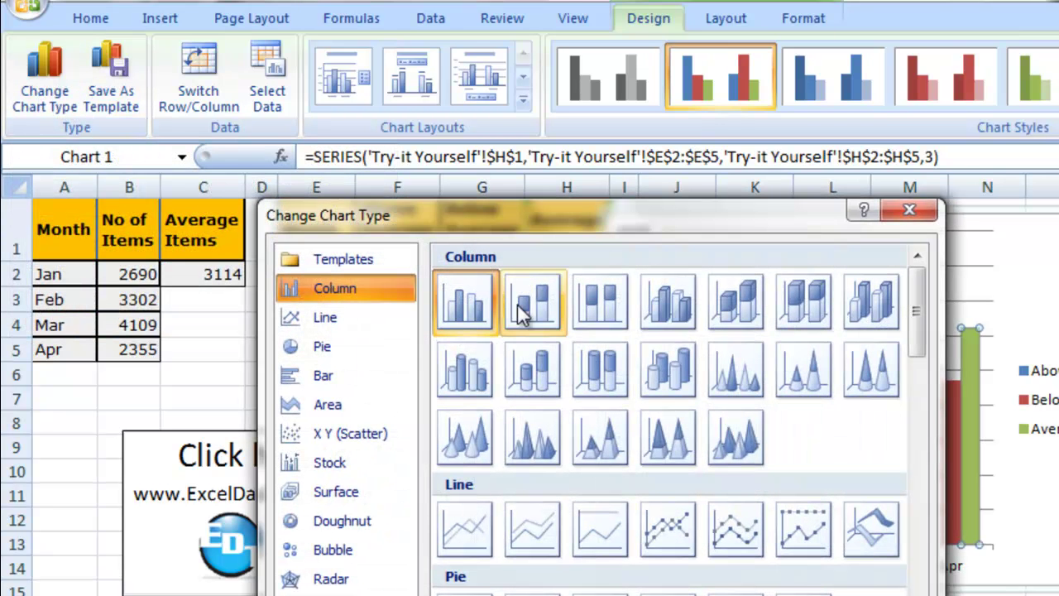
{"action": "left_click", "coordinate": [476, 530]}
{"action": "key", "text": "Return"}
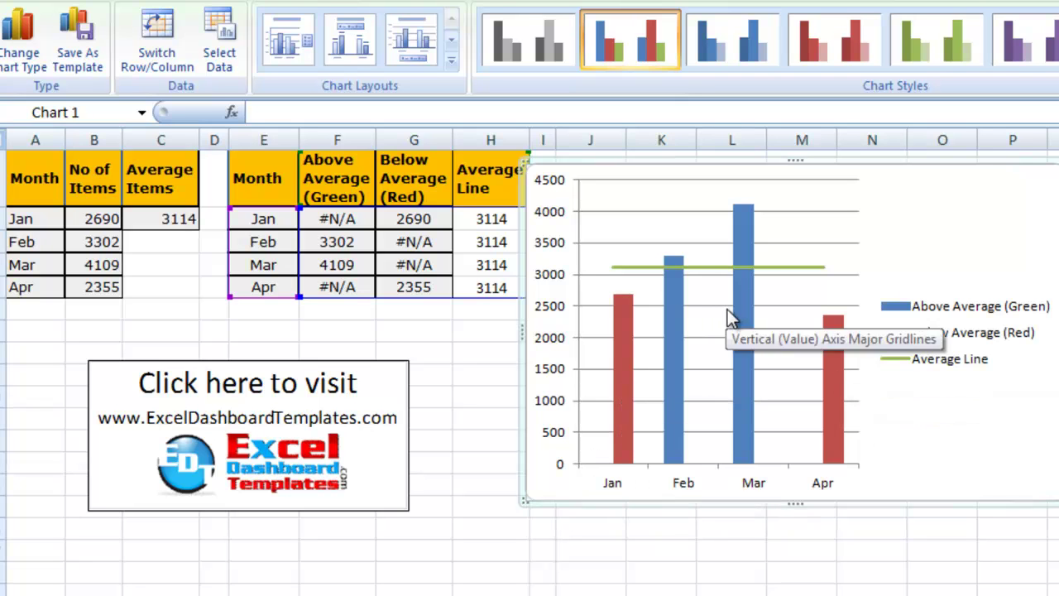
- Open Format Data Series from the red series, move the dialog aside, and select the blue columns
{"action": "mouse_move", "coordinate": [755, 295]}
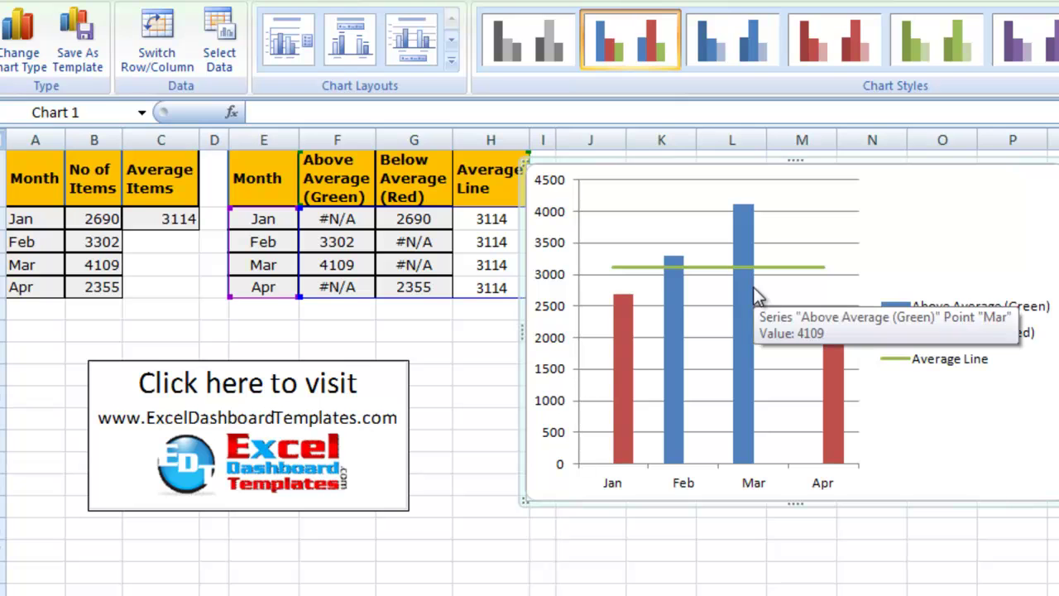
{"action": "right_click", "coordinate": [630, 380]}
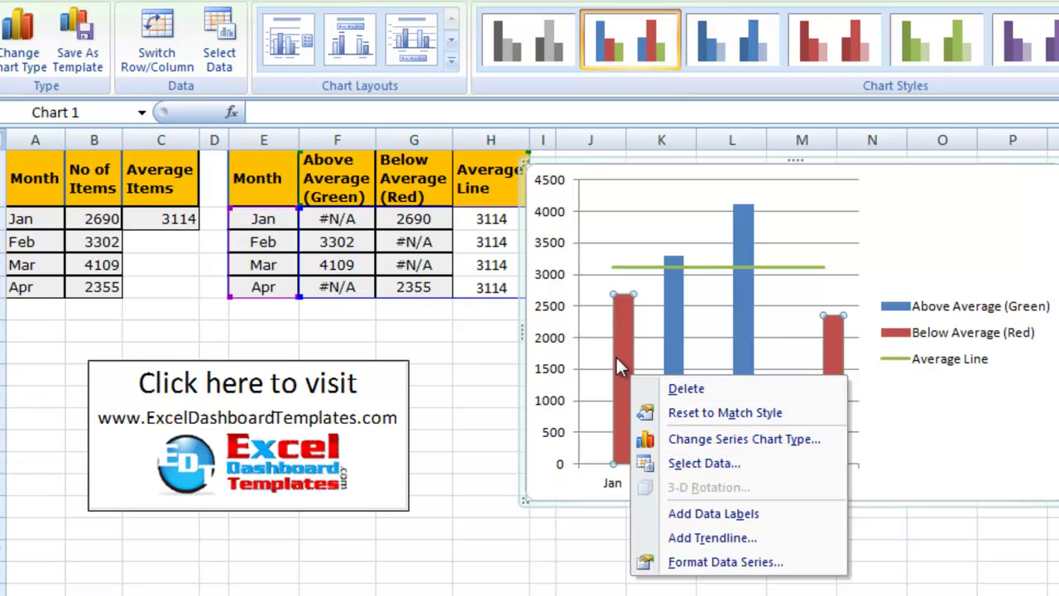
{"action": "left_click", "coordinate": [685, 561]}
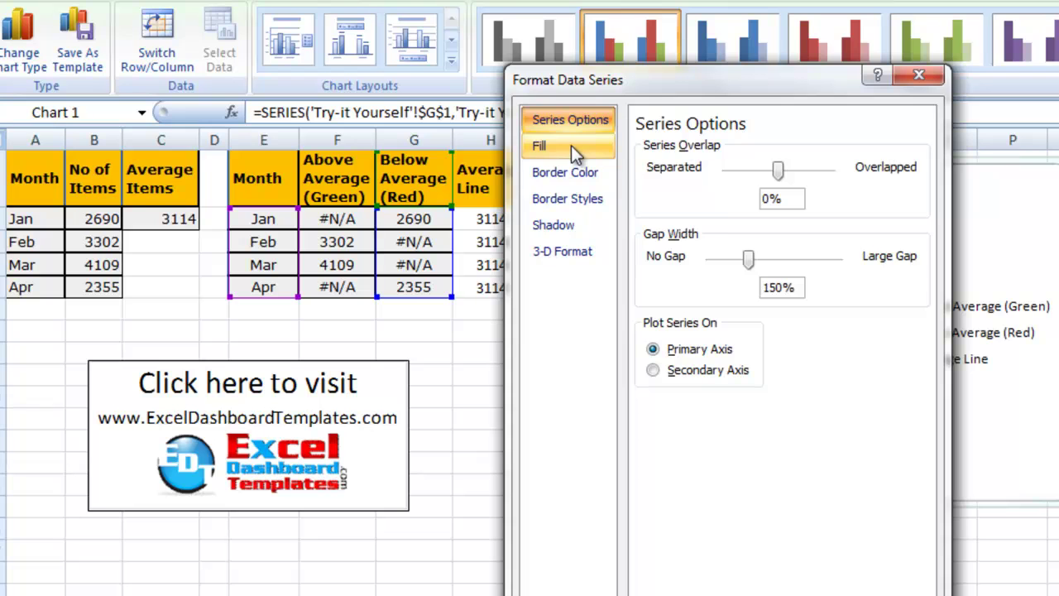
{"action": "left_click_drag", "start_coordinate": [652, 83], "coordinate": [1004, 42]}
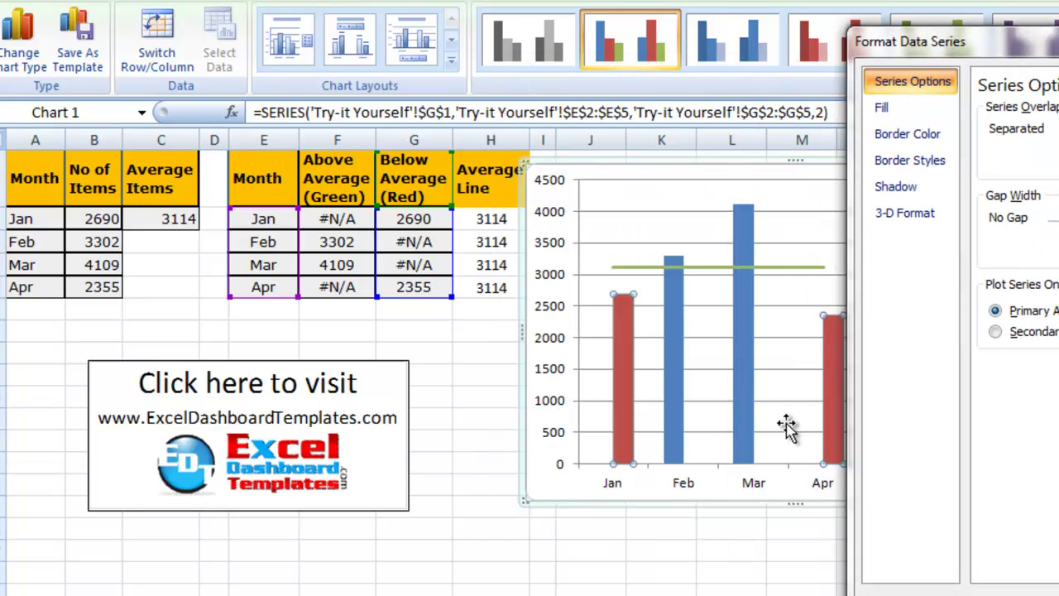
{"action": "left_click", "coordinate": [682, 329]}
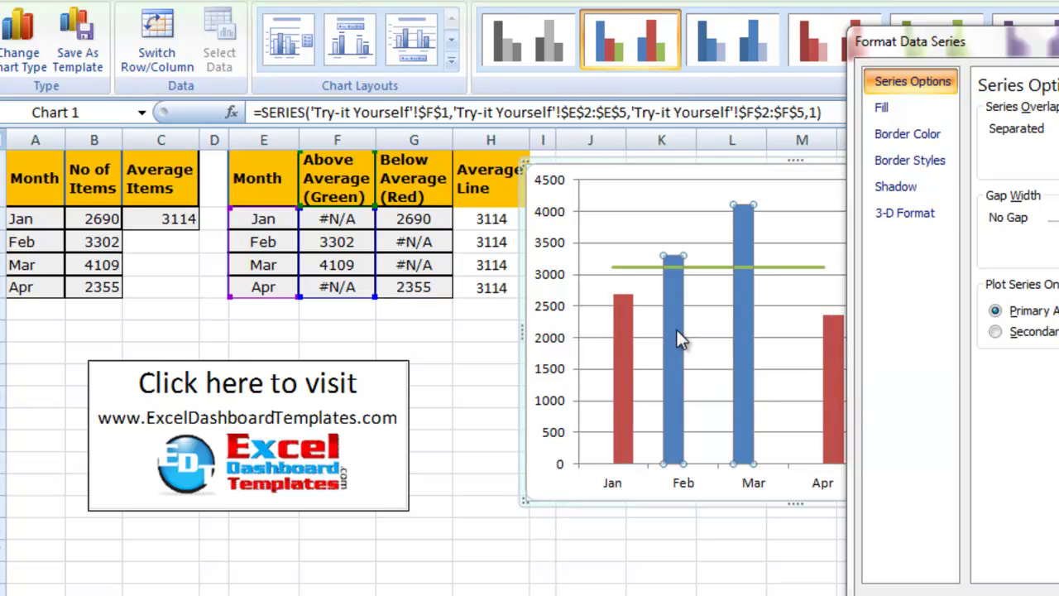
- Give the above-average columns a solid green fill
{"action": "right_click", "coordinate": [676, 330]}
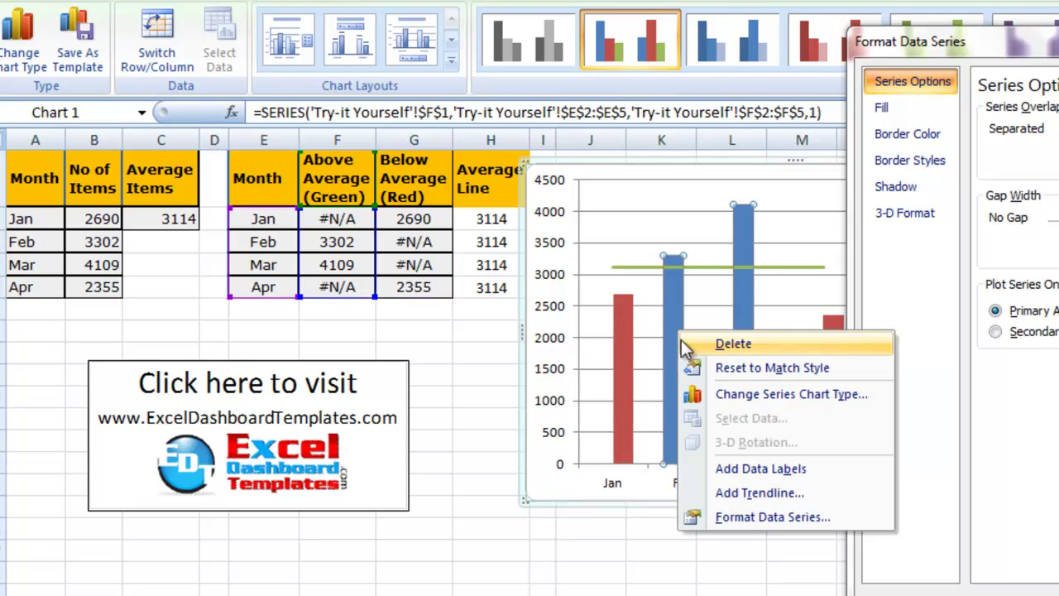
{"action": "left_click", "coordinate": [879, 112]}
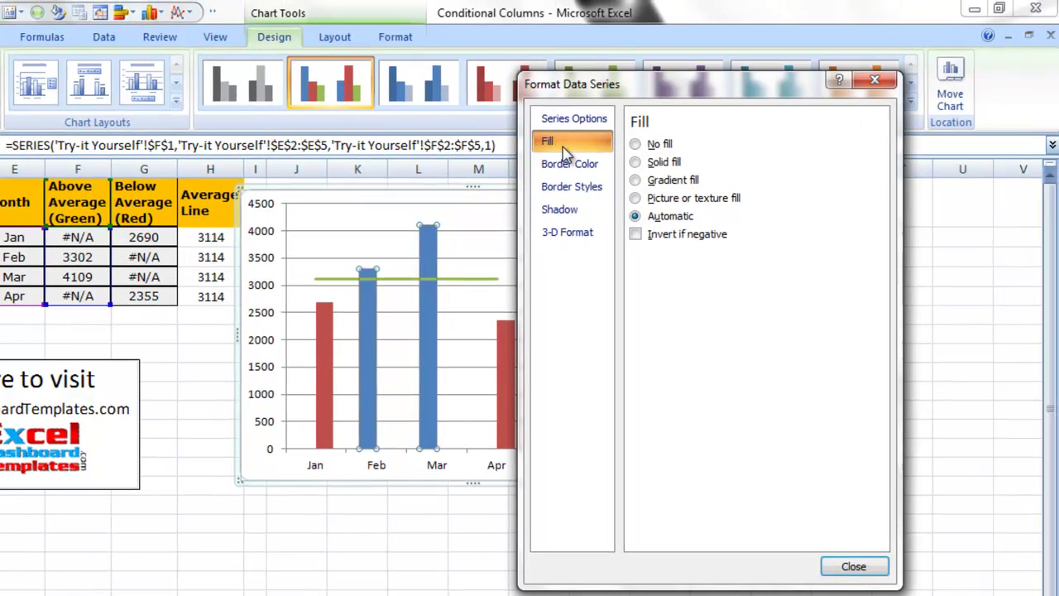
{"action": "left_click", "coordinate": [635, 163]}
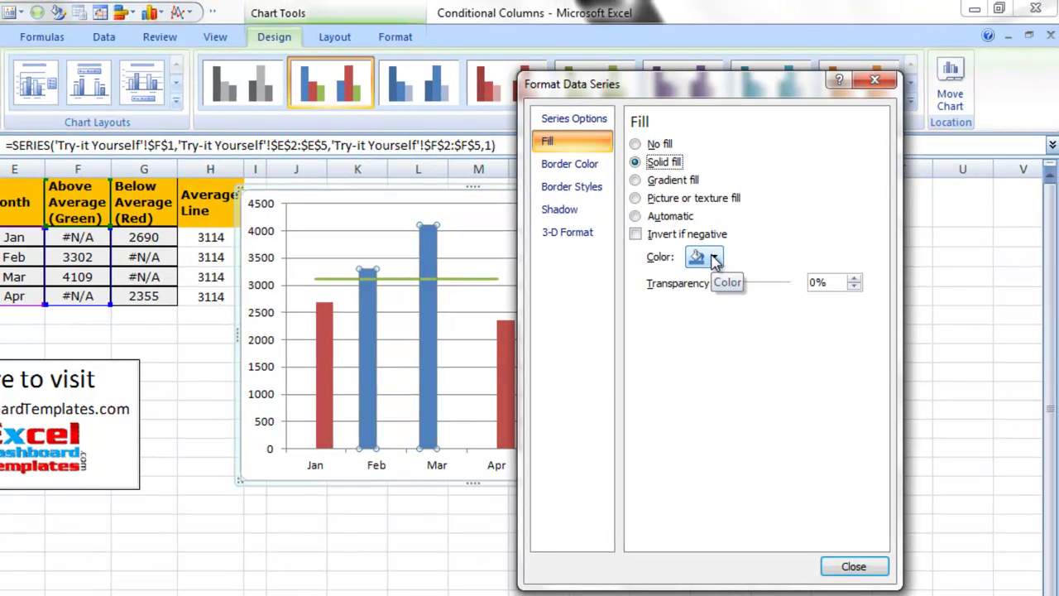
{"action": "left_click", "coordinate": [713, 257]}
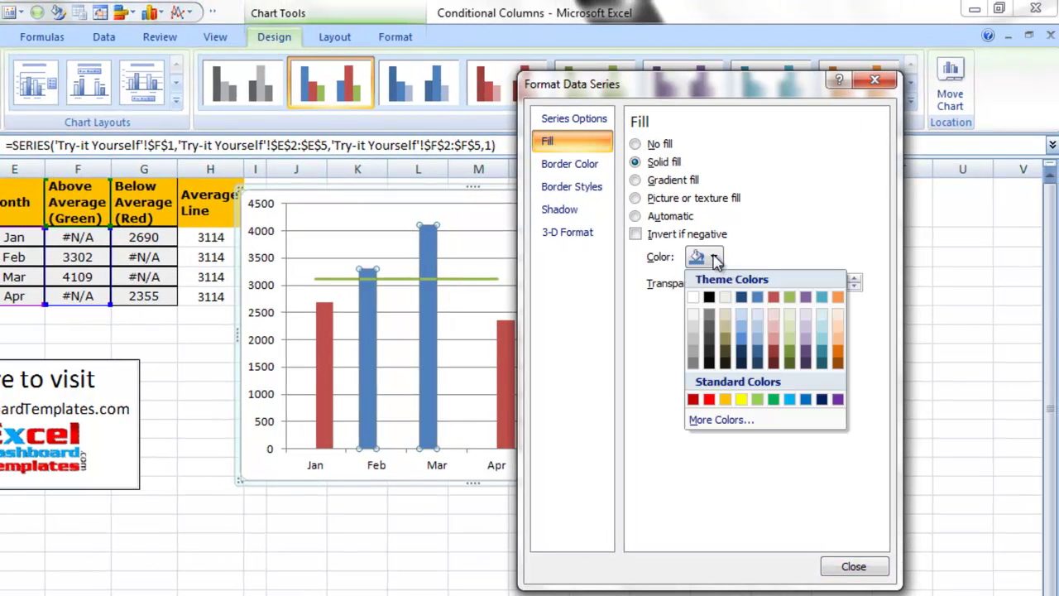
{"action": "left_click", "coordinate": [759, 400]}
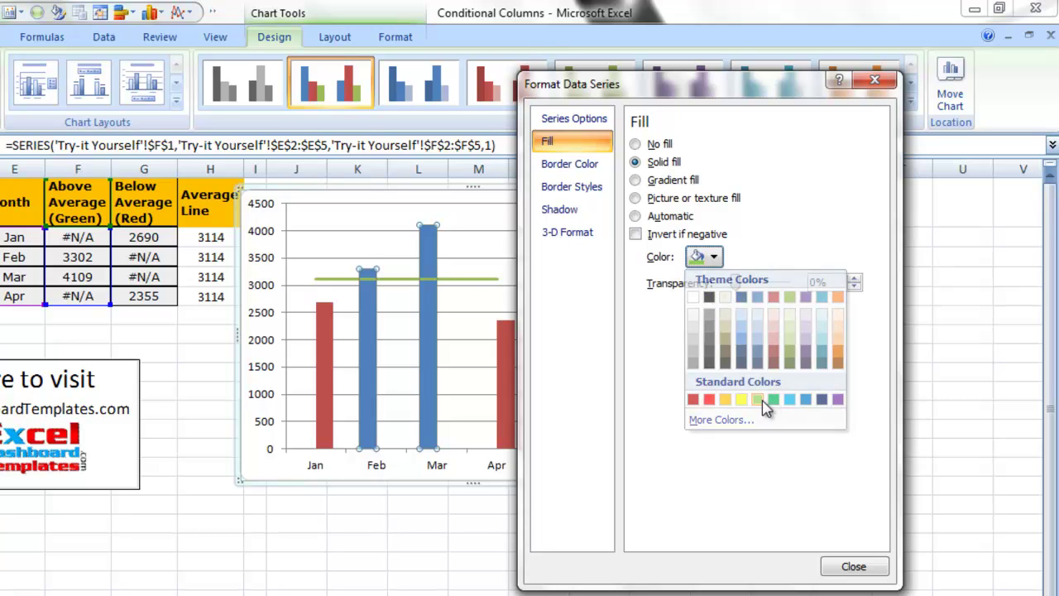
- Make the average line a solid blue line and close the formatting settings
{"action": "left_click", "coordinate": [398, 281]}
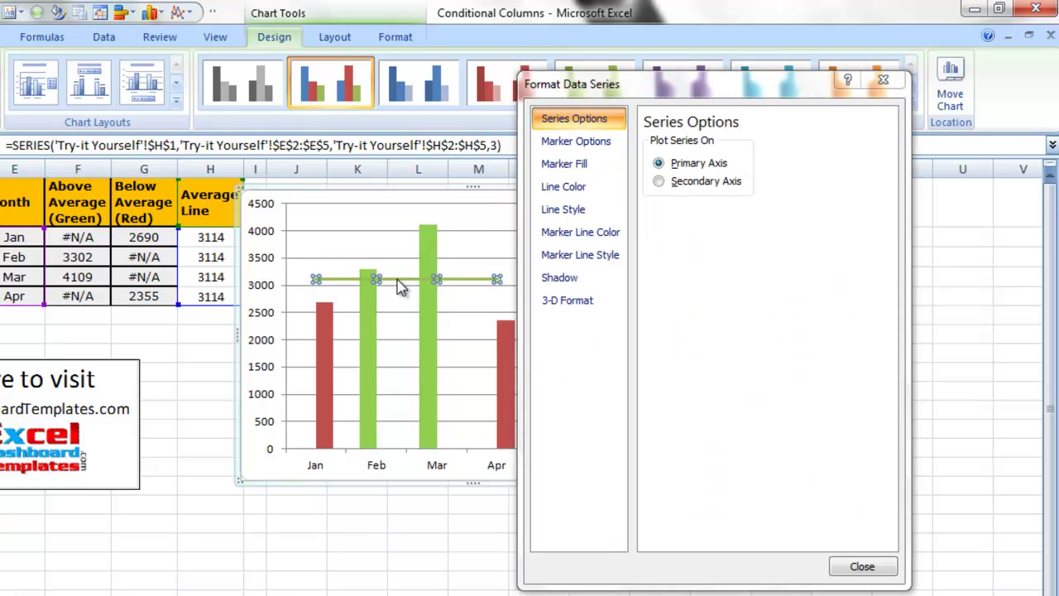
{"action": "left_click", "coordinate": [563, 186]}
{"action": "left_click", "coordinate": [664, 163]}
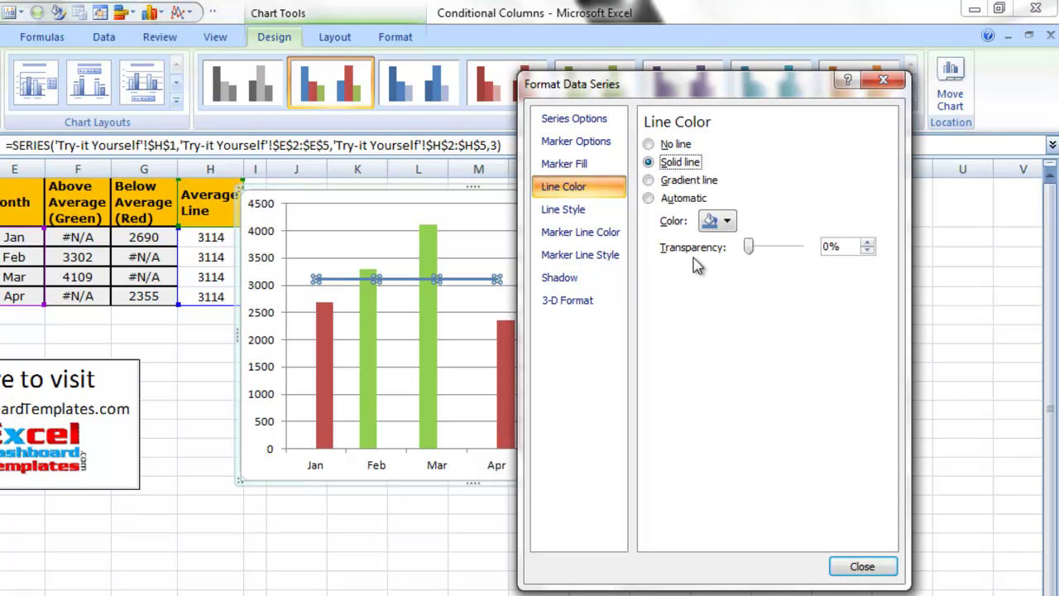
{"action": "left_click", "coordinate": [728, 222]}
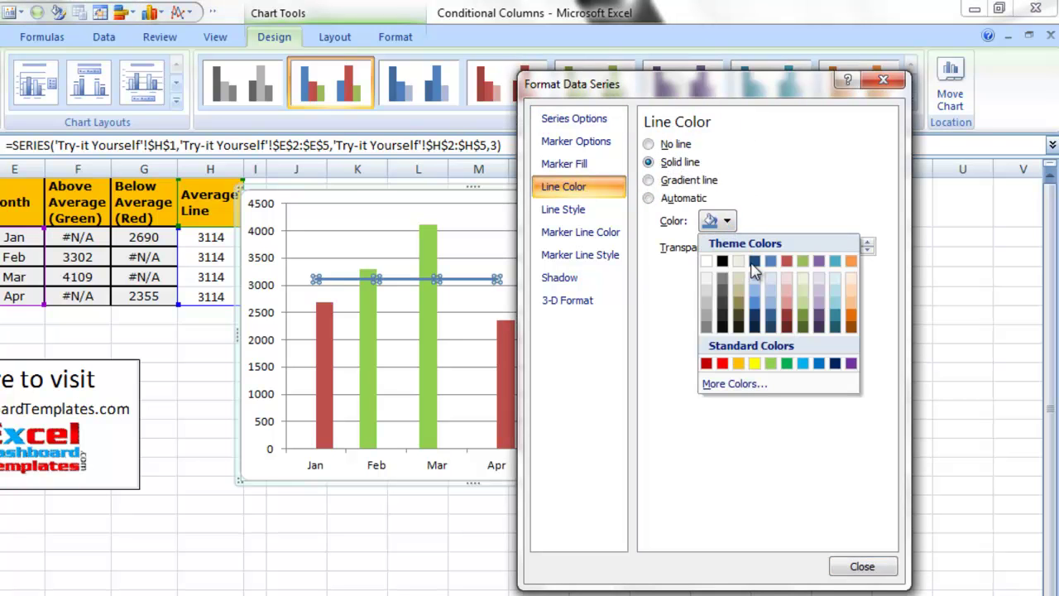
{"action": "left_click", "coordinate": [759, 447]}
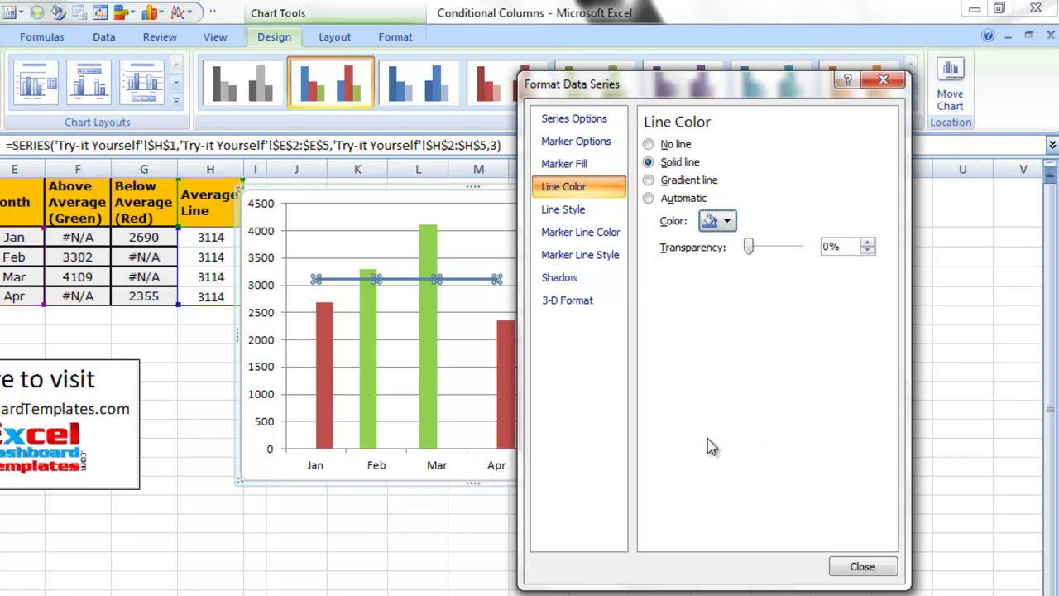
{"action": "left_click", "coordinate": [865, 567]}
{"action": "left_click", "coordinate": [562, 442]}
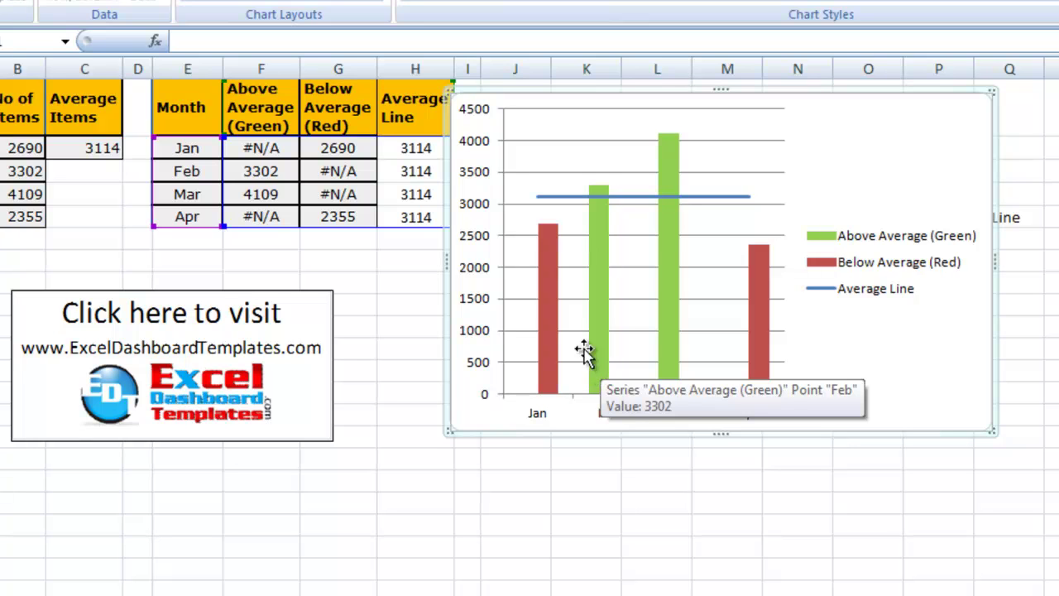
- Set the red Below Average series to plot on the Secondary Axis
{"action": "right_click", "coordinate": [552, 333]}
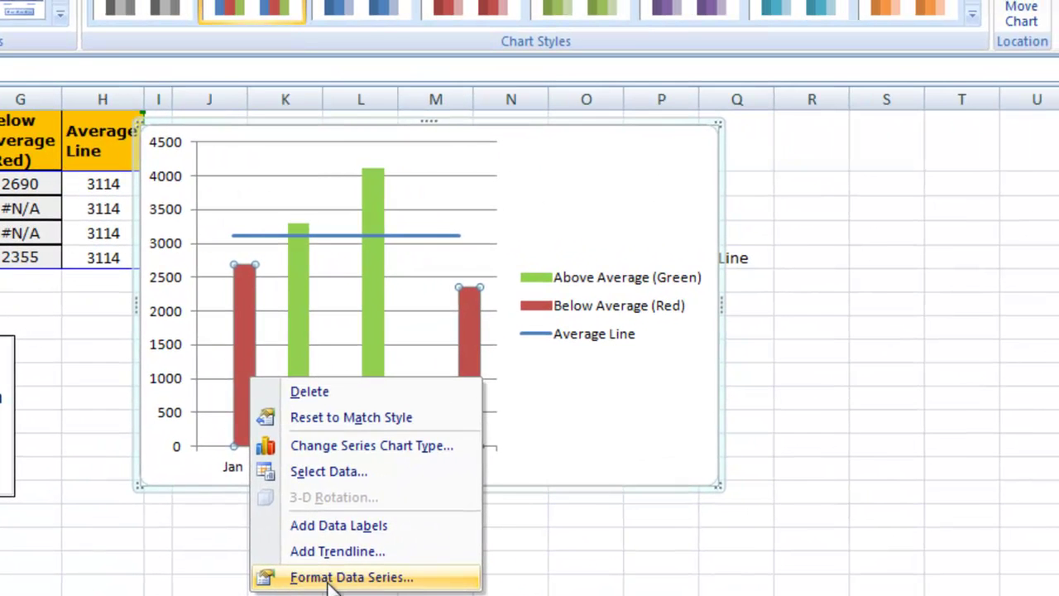
{"action": "left_click", "coordinate": [331, 577]}
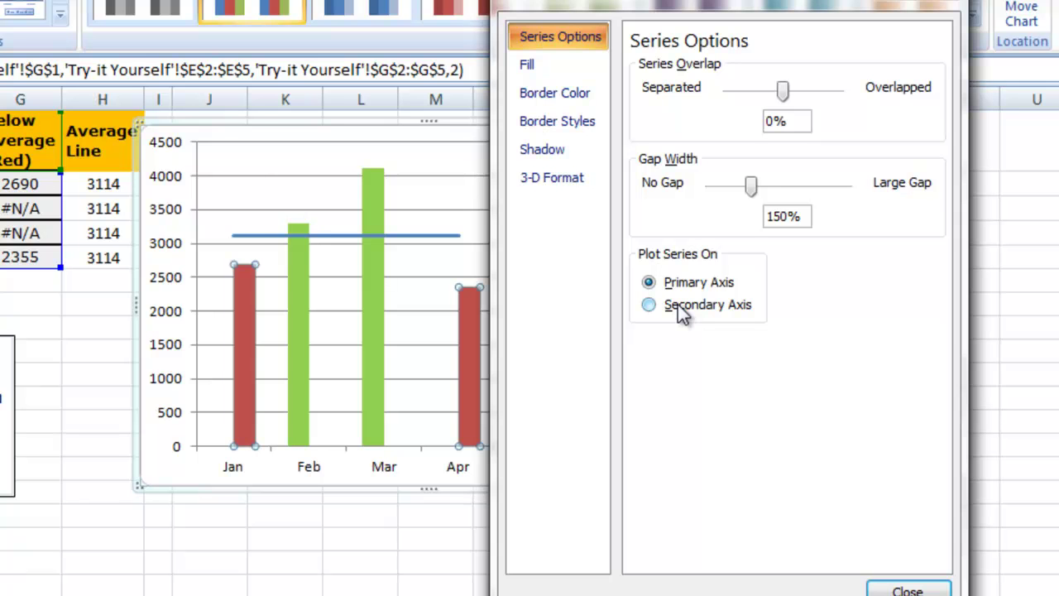
{"action": "left_click", "coordinate": [677, 304]}
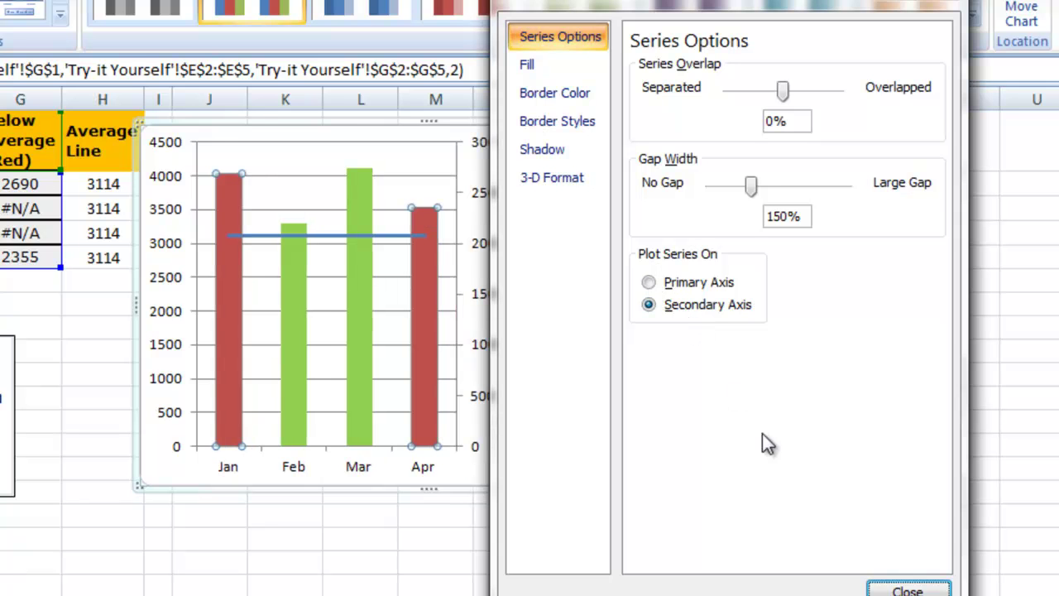
{"action": "left_click", "coordinate": [906, 589]}
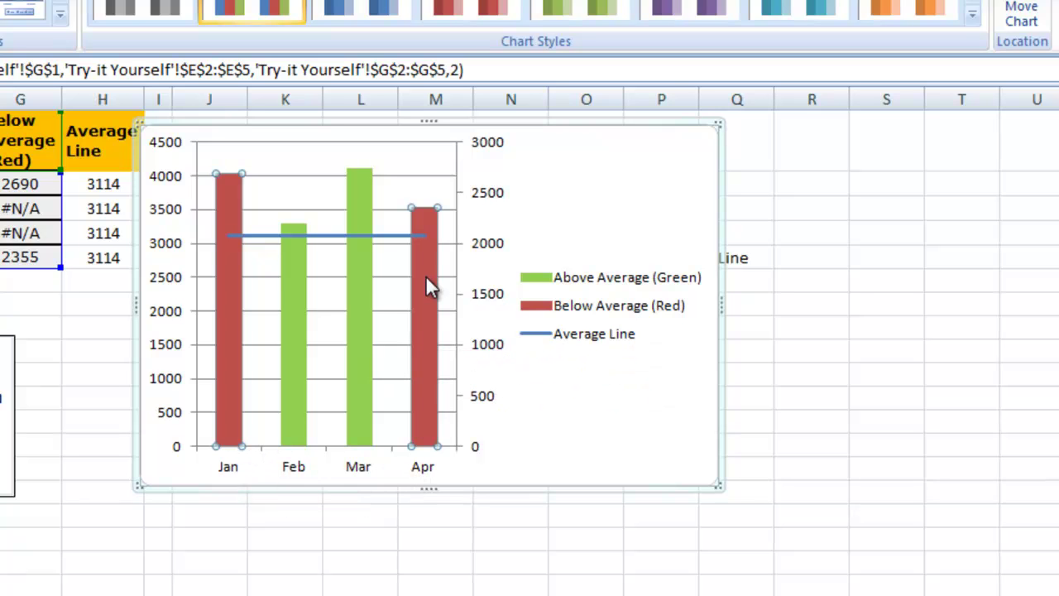
- Delete the secondary vertical axis so Jan and Apr columns show true heights
{"action": "mouse_move", "coordinate": [427, 280]}
{"action": "mouse_move", "coordinate": [233, 227]}
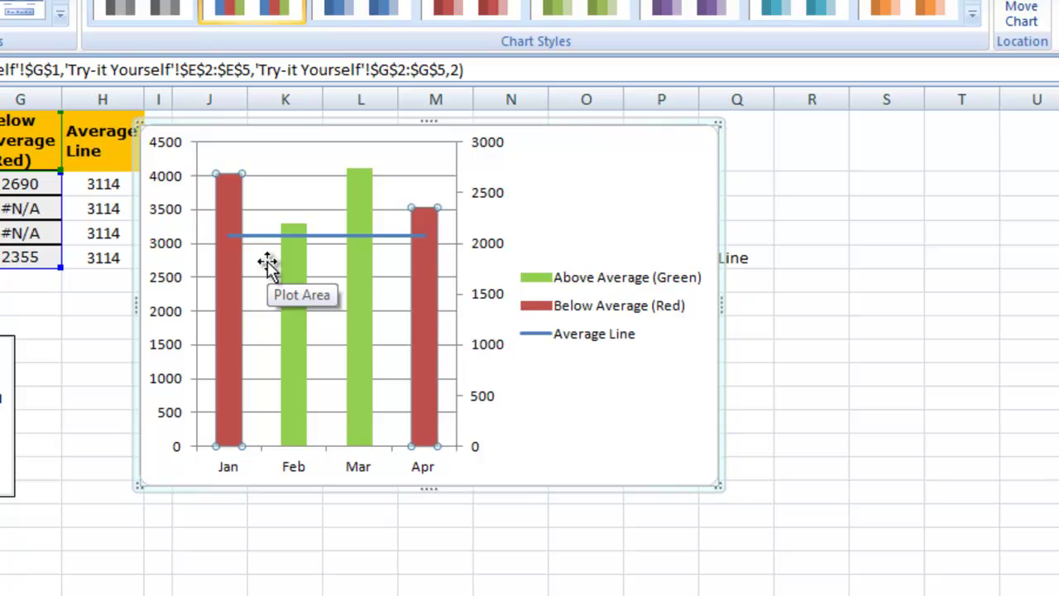
{"action": "left_click", "coordinate": [487, 297]}
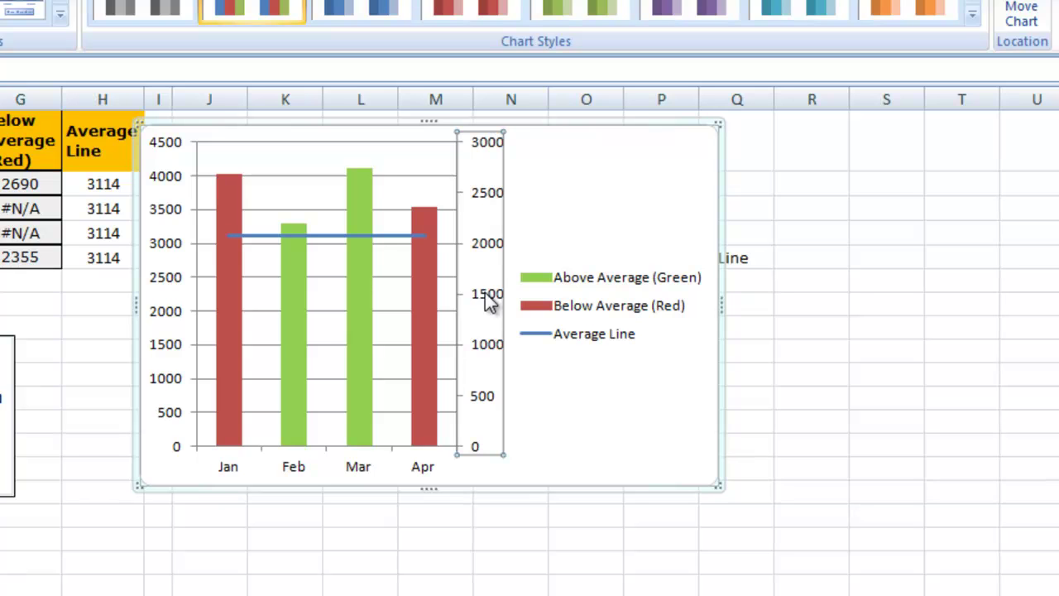
{"action": "right_click", "coordinate": [489, 303]}
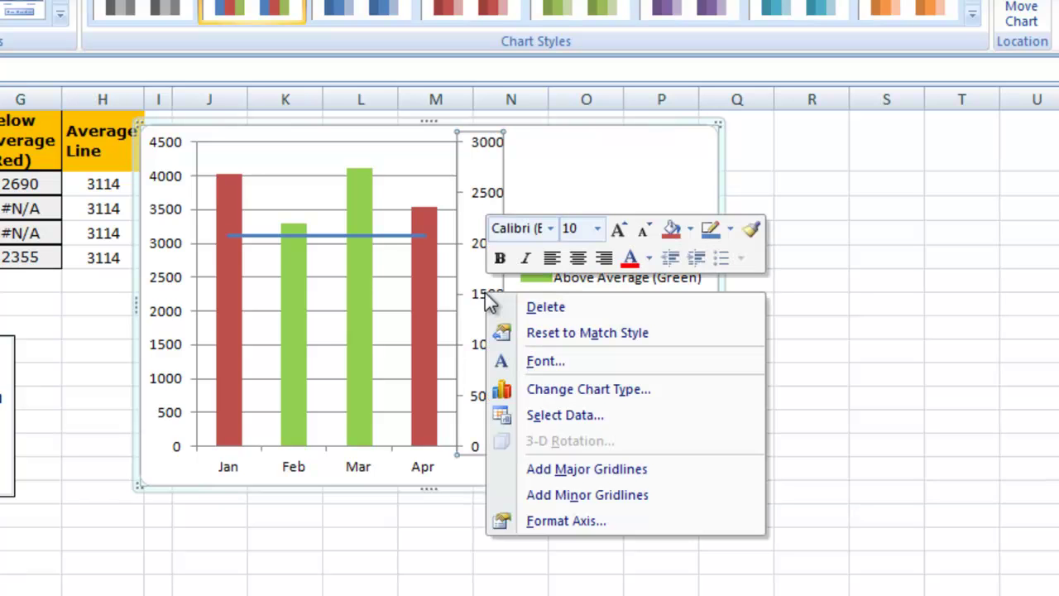
{"action": "left_click", "coordinate": [508, 309]}
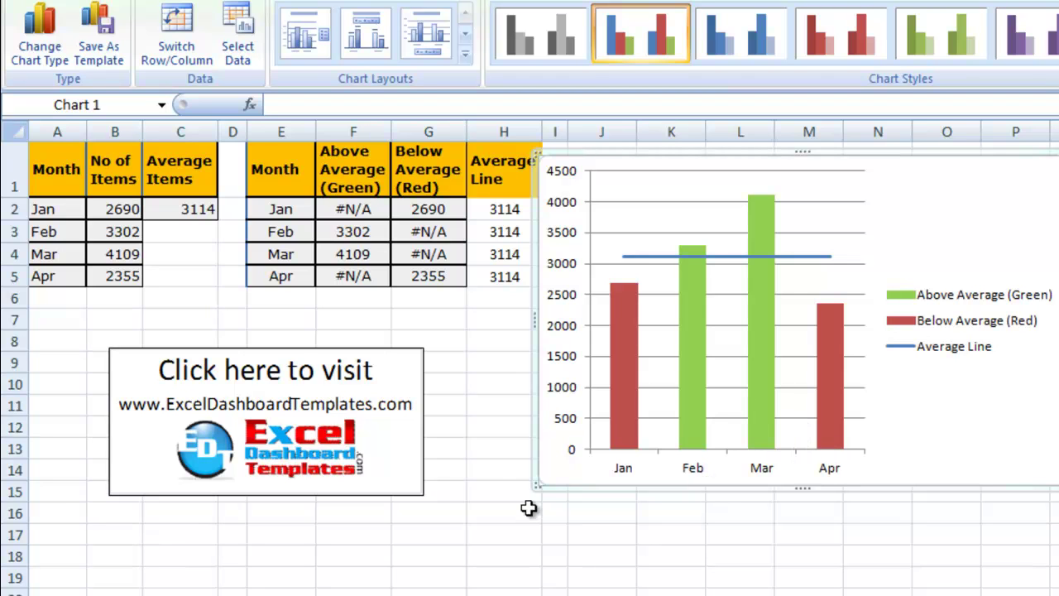
{"action": "left_click", "coordinate": [308, 510]}
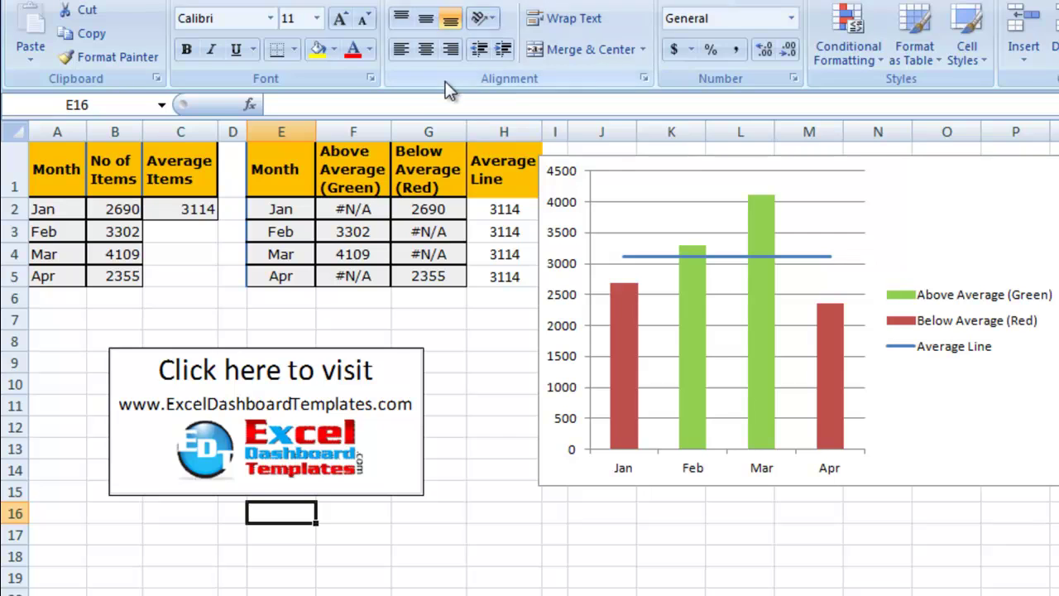
{"action": "left_click", "coordinate": [443, 104]}
{"action": "key", "text": "Return"}
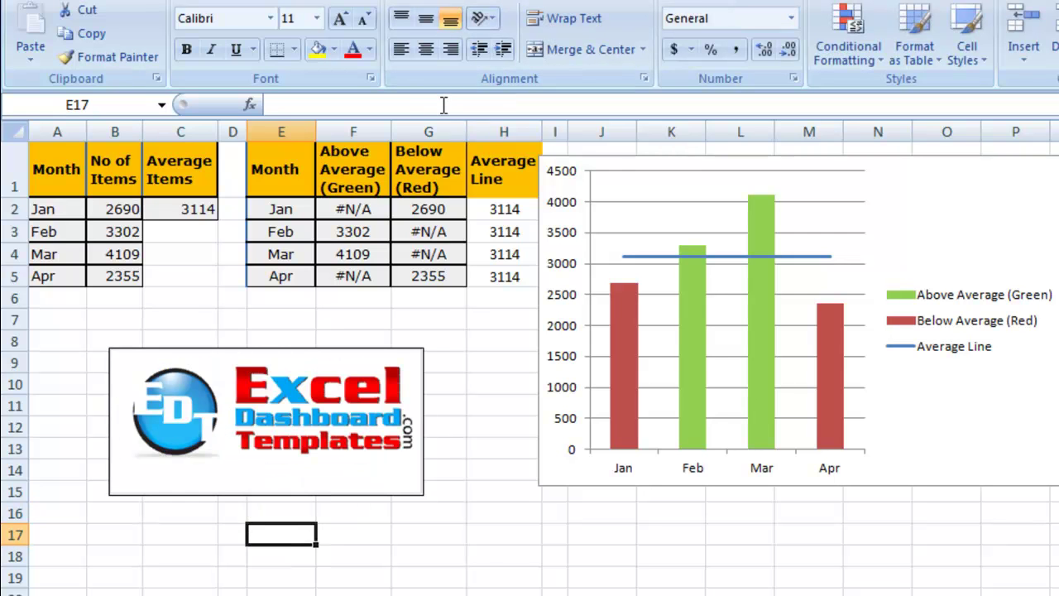